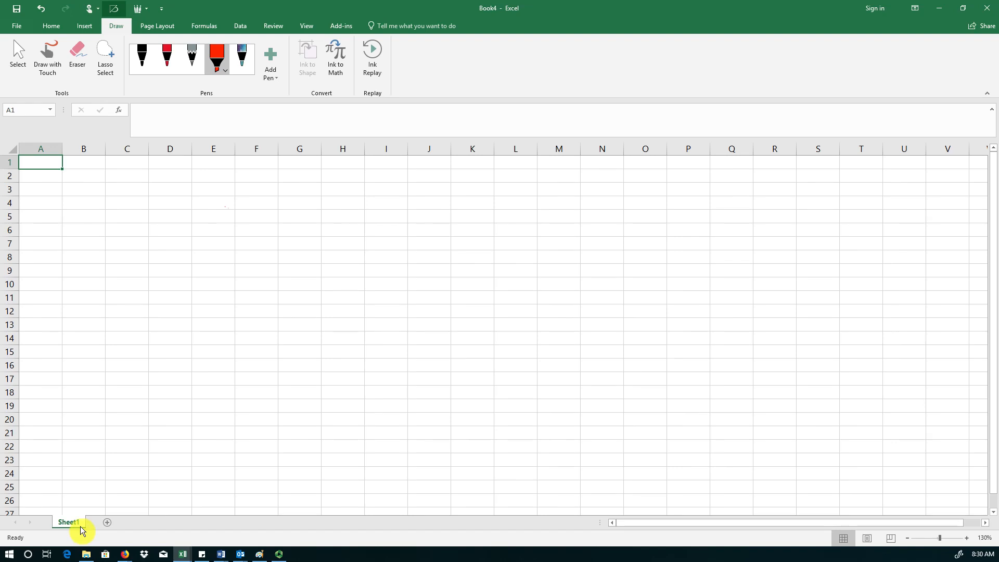
Add two new blank worksheets to the workbook after the existing sheet
click(108, 523)
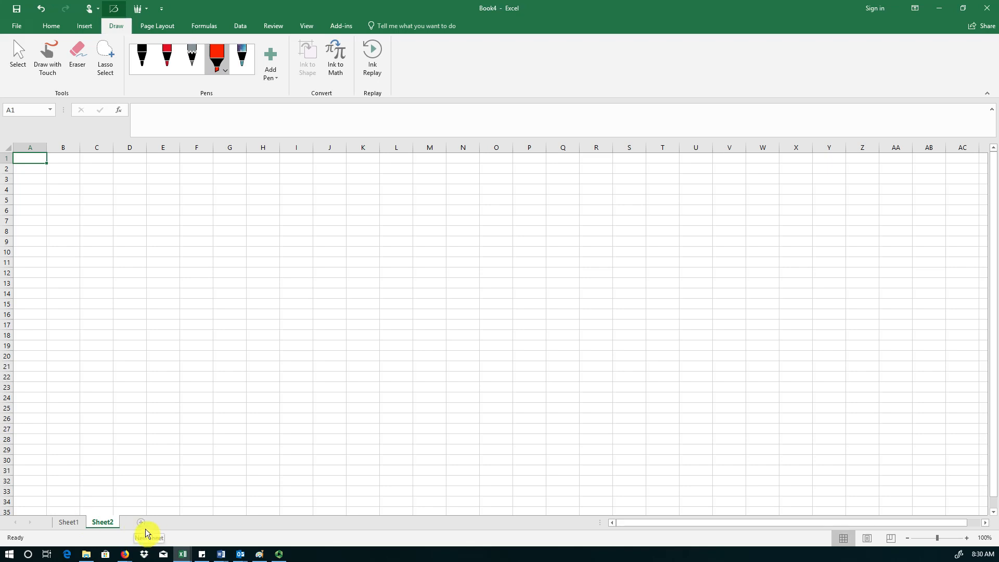
click(142, 523)
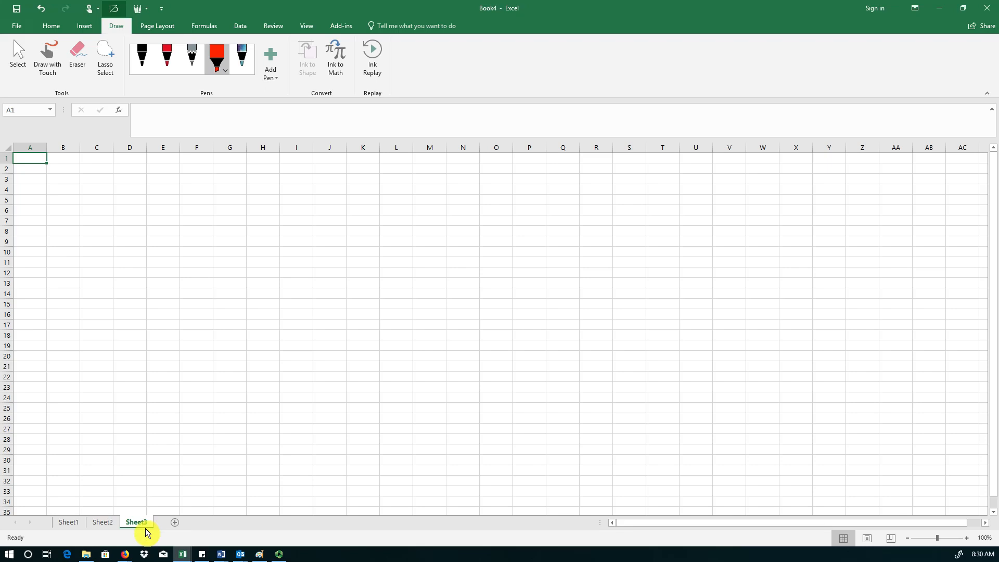
Rename the first worksheet as Q1 and the second worksheet as Q2
click(83, 528)
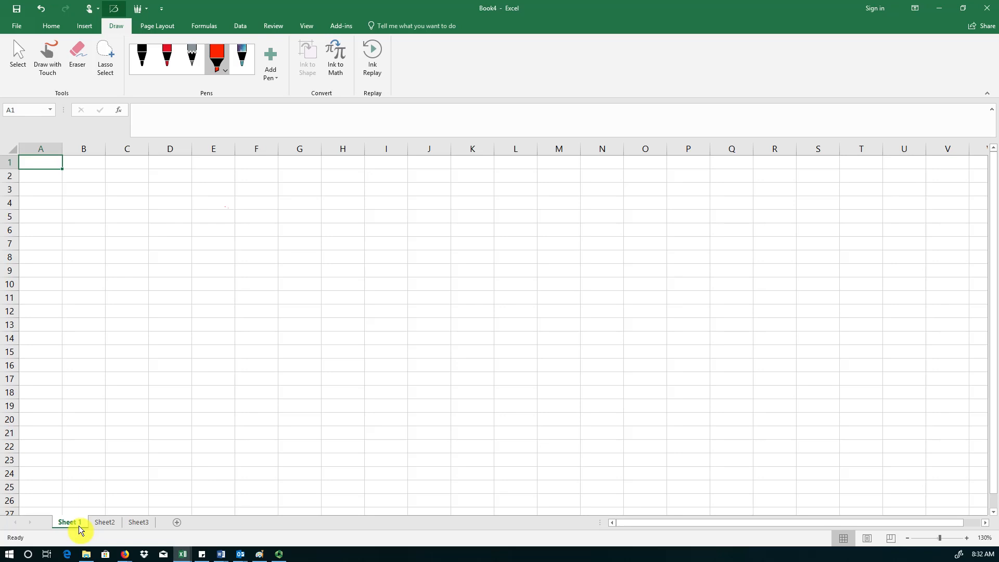
double_click(82, 526)
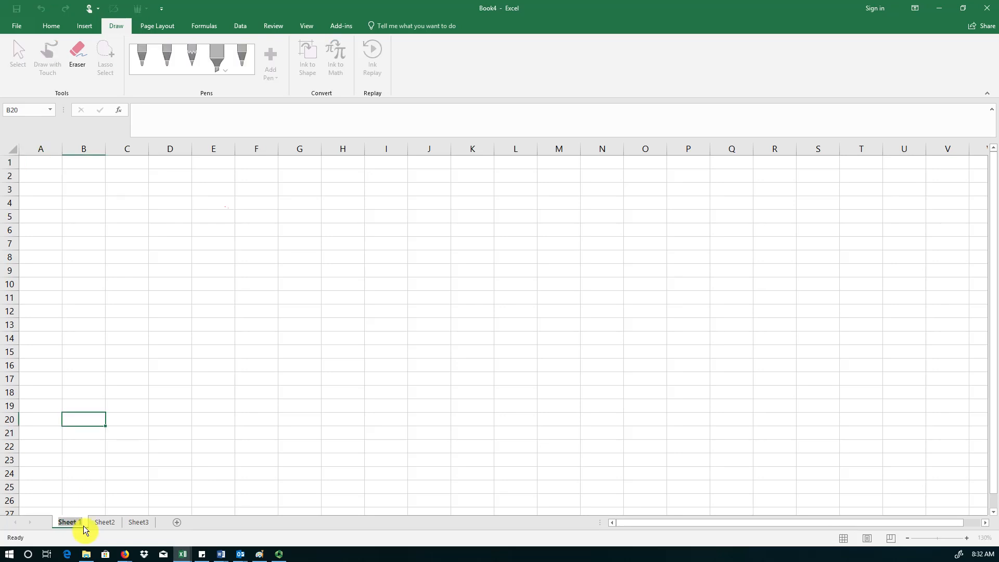
text(Q1)
key(Return)
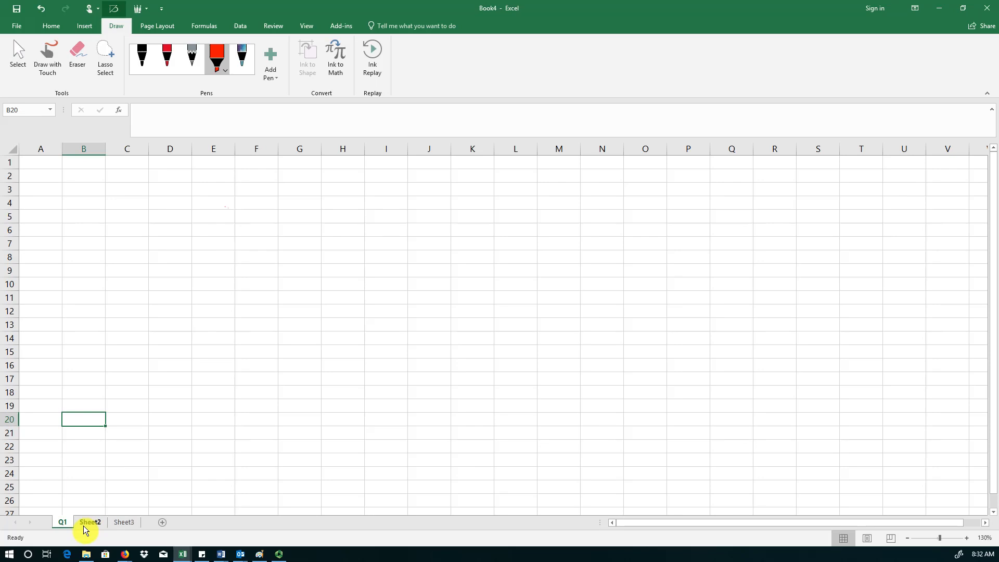
click(89, 523)
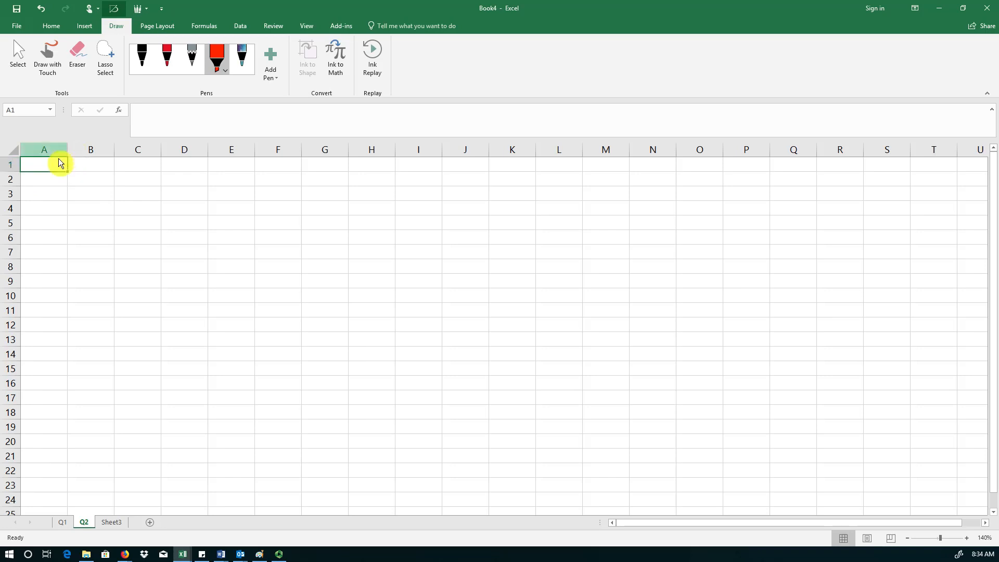
Select column A, row 1, cell A1 and cell C2 in turn on sheet Q2 to examine how cells are referenced
click(59, 155)
click(17, 171)
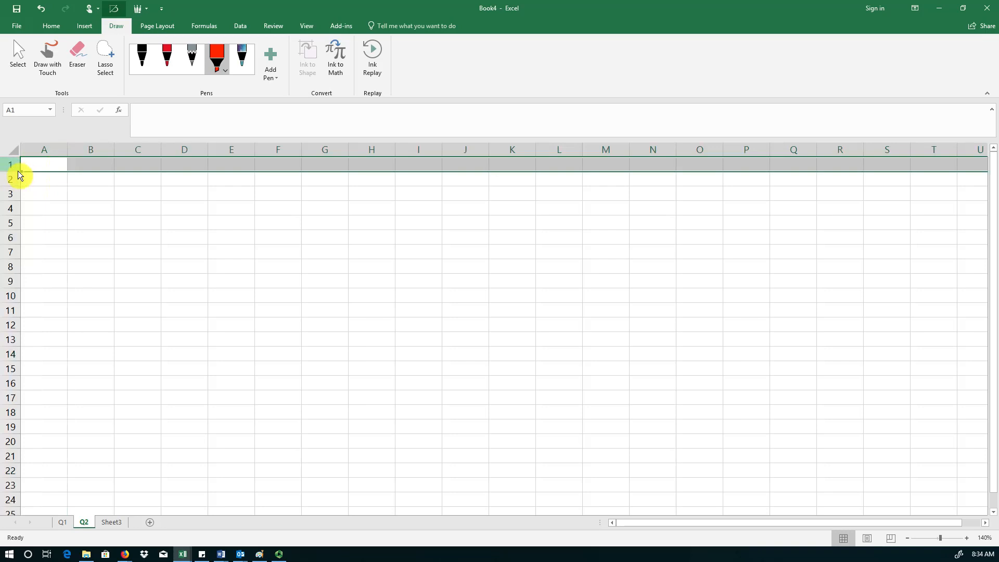
click(59, 170)
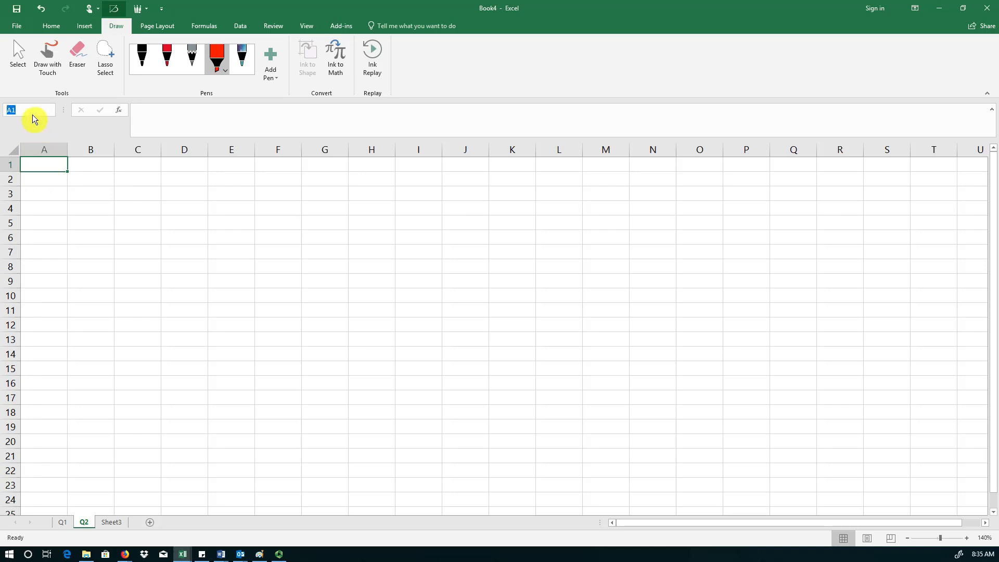
click(46, 171)
click(142, 185)
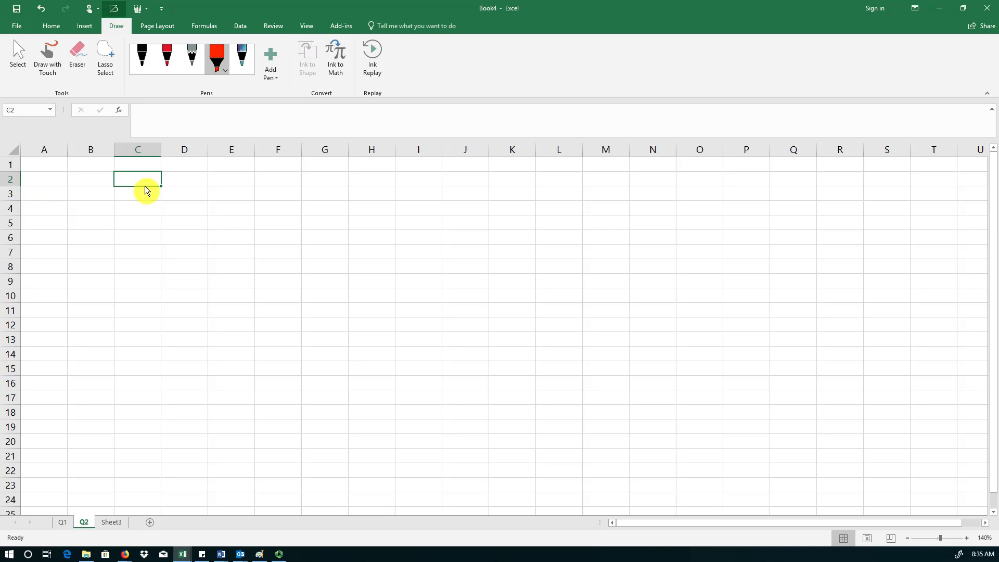
Enter a person's first name in cell B2, 19 in B3 and 25 in B4 on sheet Q2
click(90, 189)
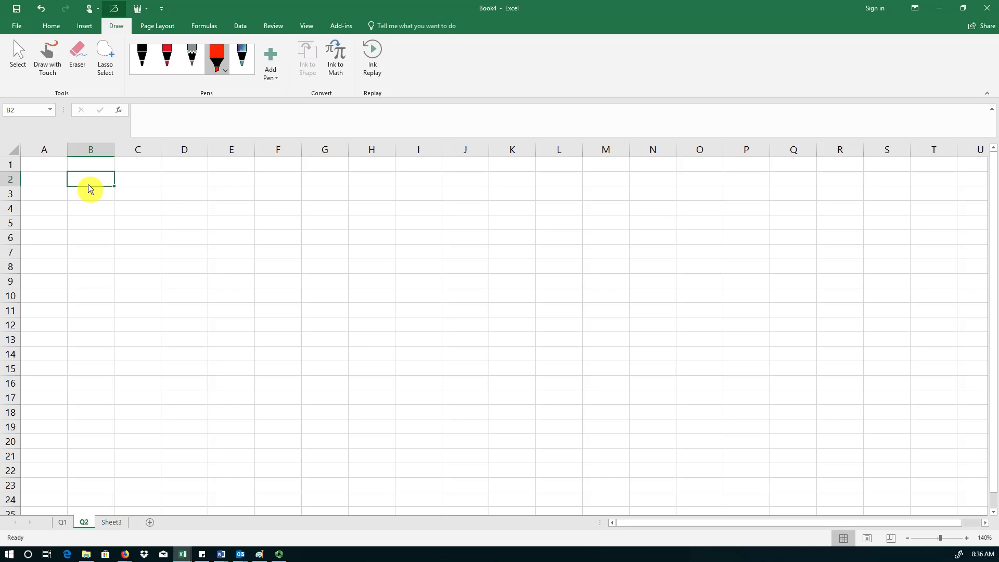
key(F2)
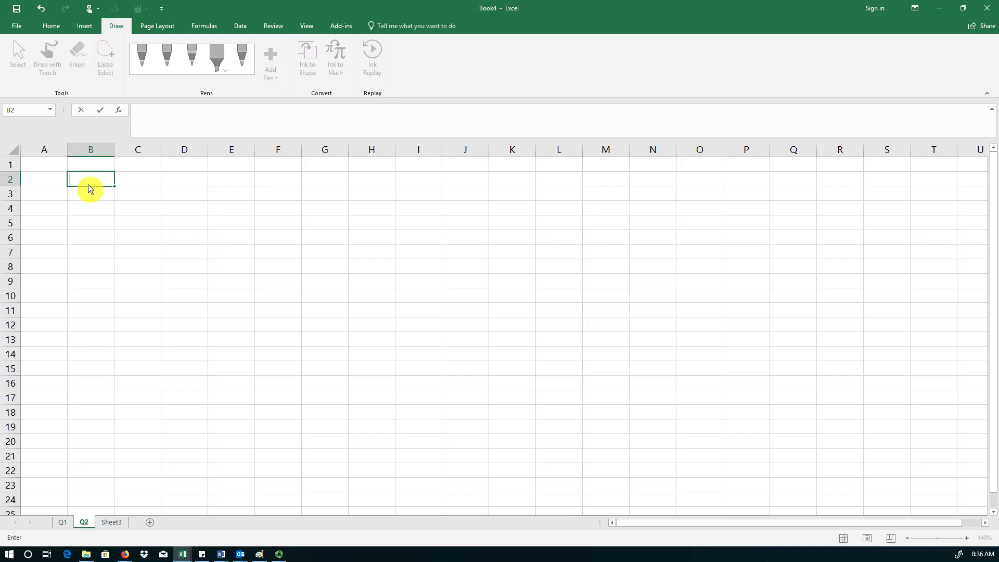
text(John)
key(Return)
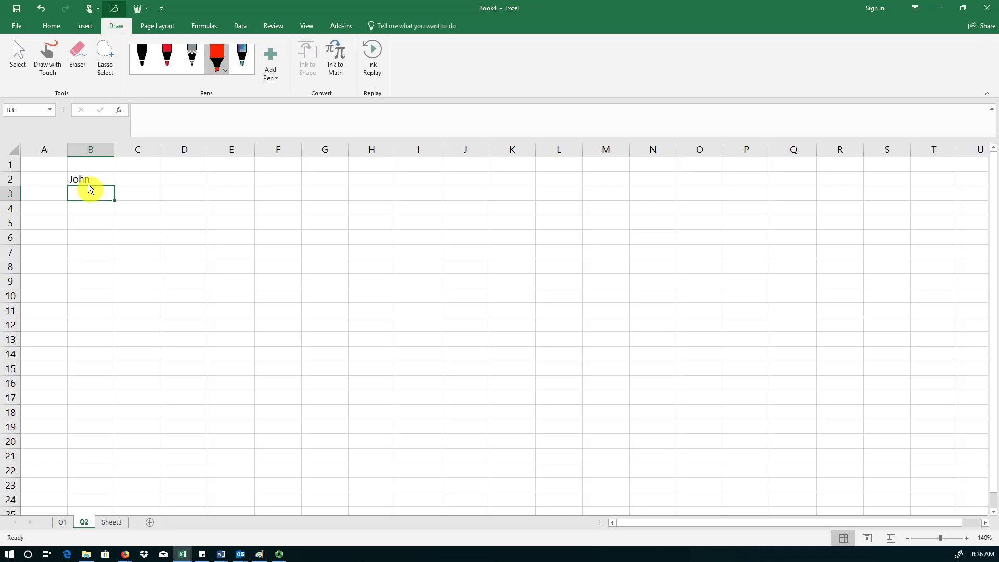
text(19)
key(Return)
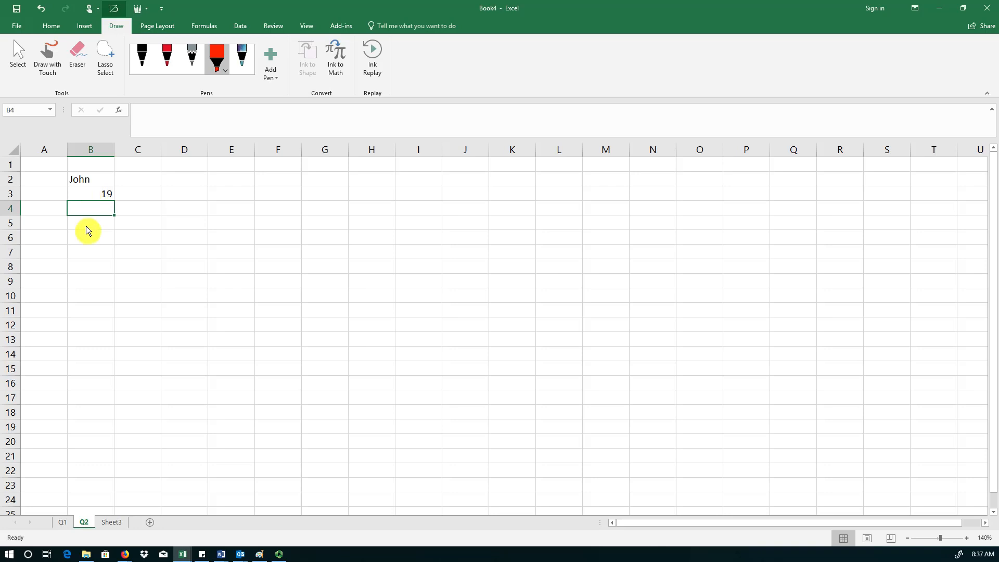
text(25)
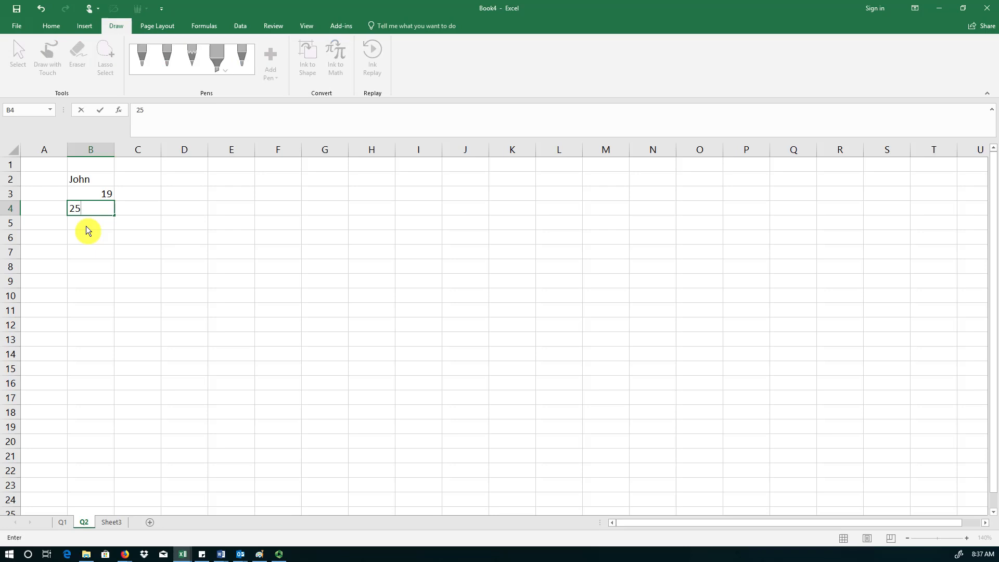
key(Return)
Format cell B4 with the Number category and two decimal places
click(94, 213)
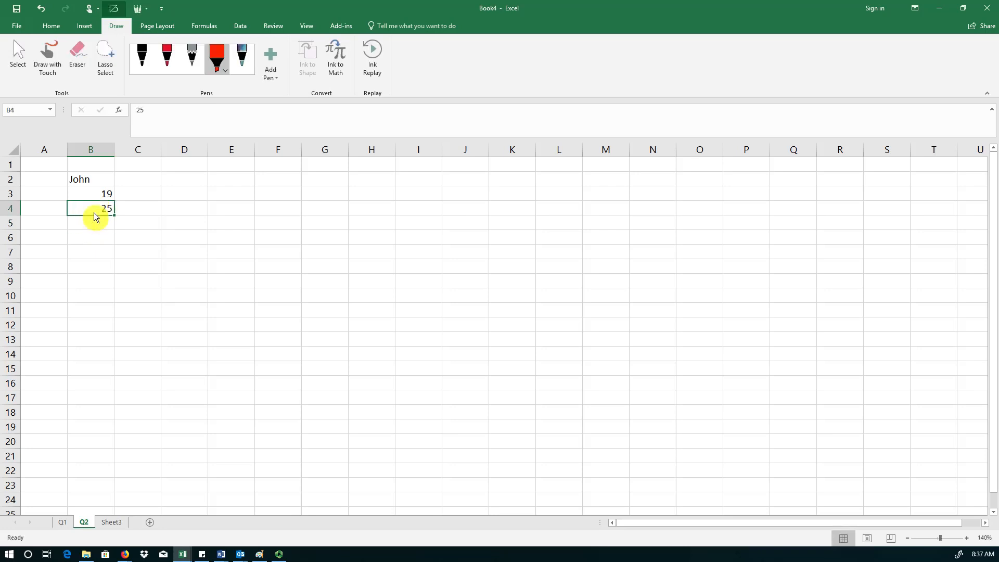
right_click(94, 214)
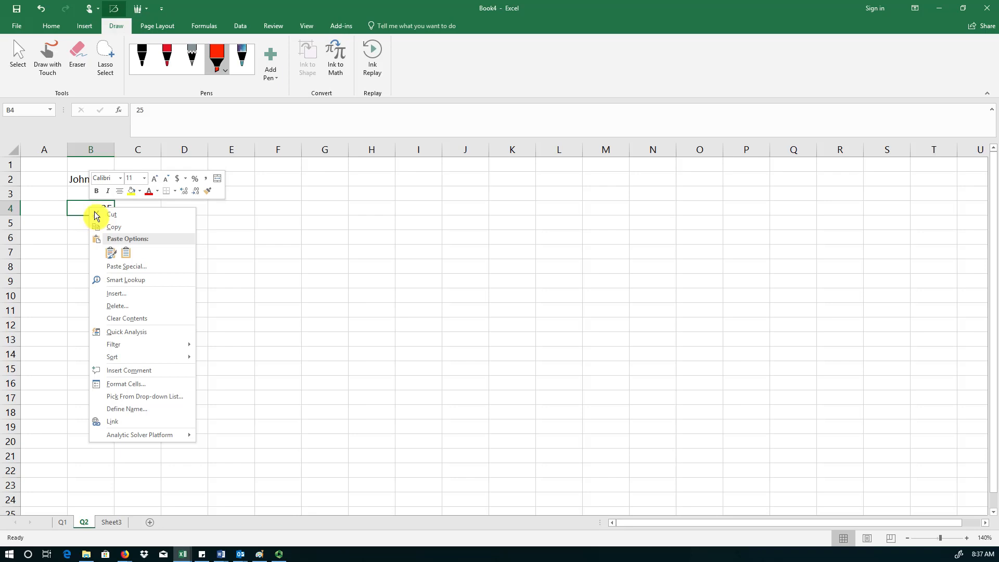
click(138, 388)
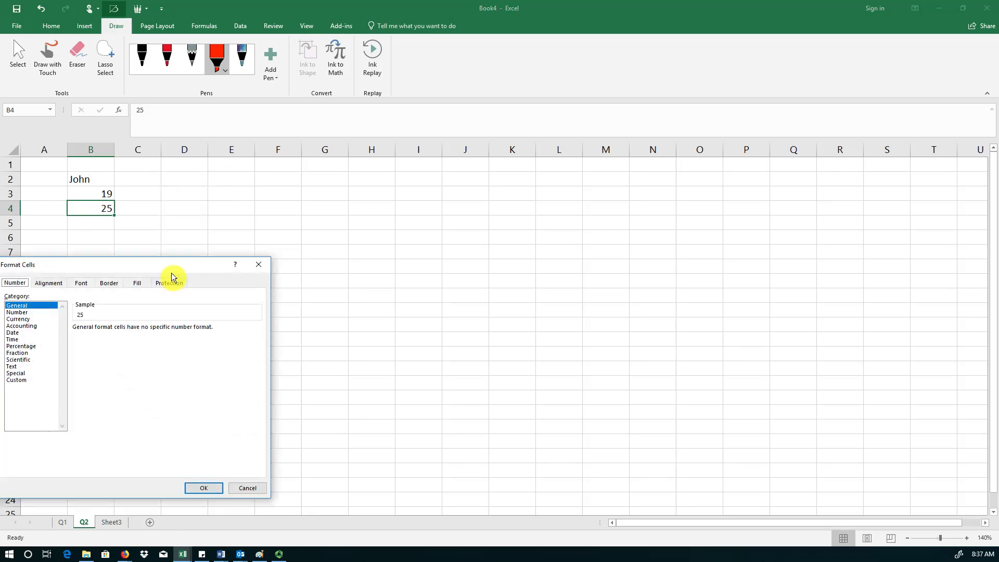
drag(173, 267, 284, 254)
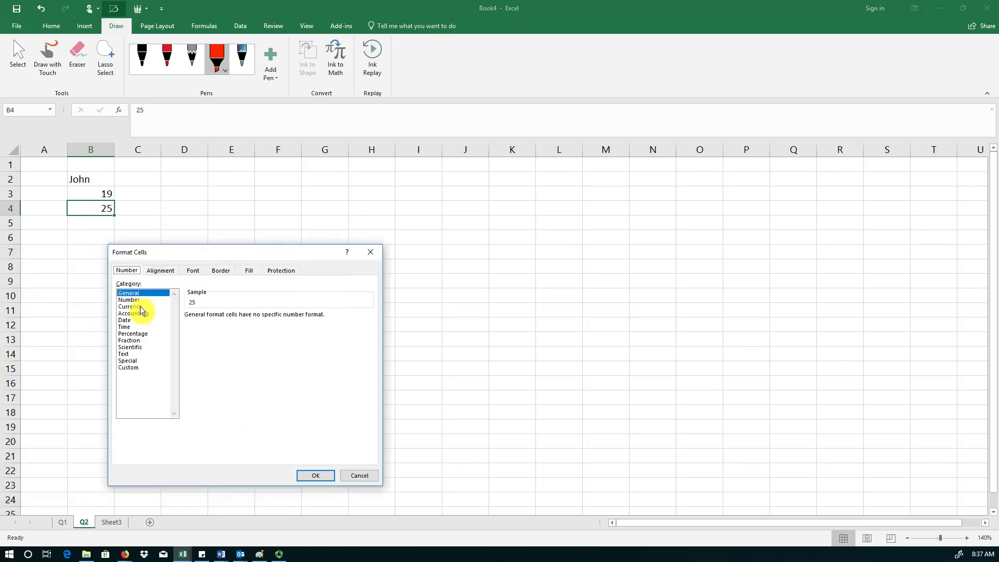
key(Down)
key(Return)
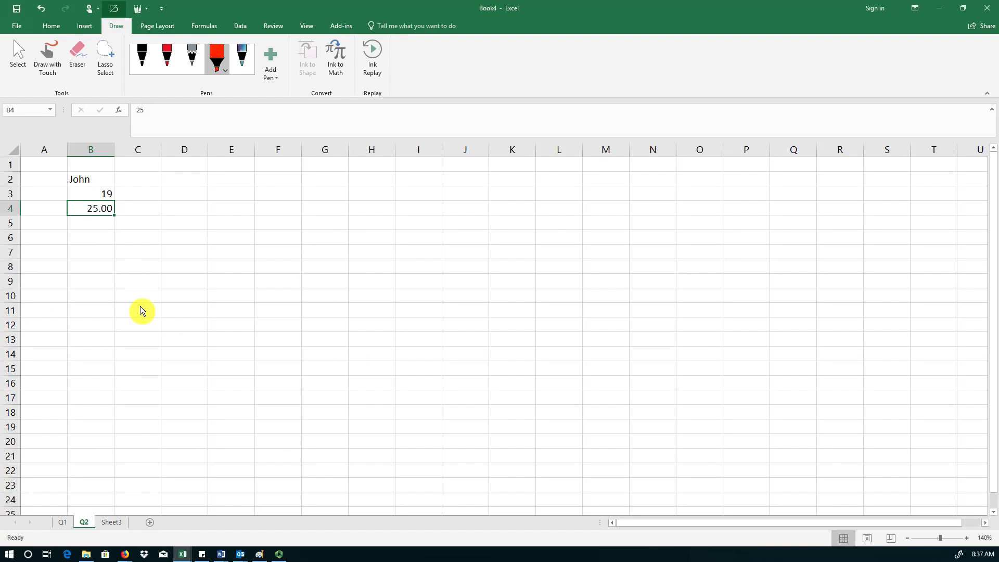
Format cell B4 as Accounting with two decimal places and the $ symbol
key(ctrl+1)
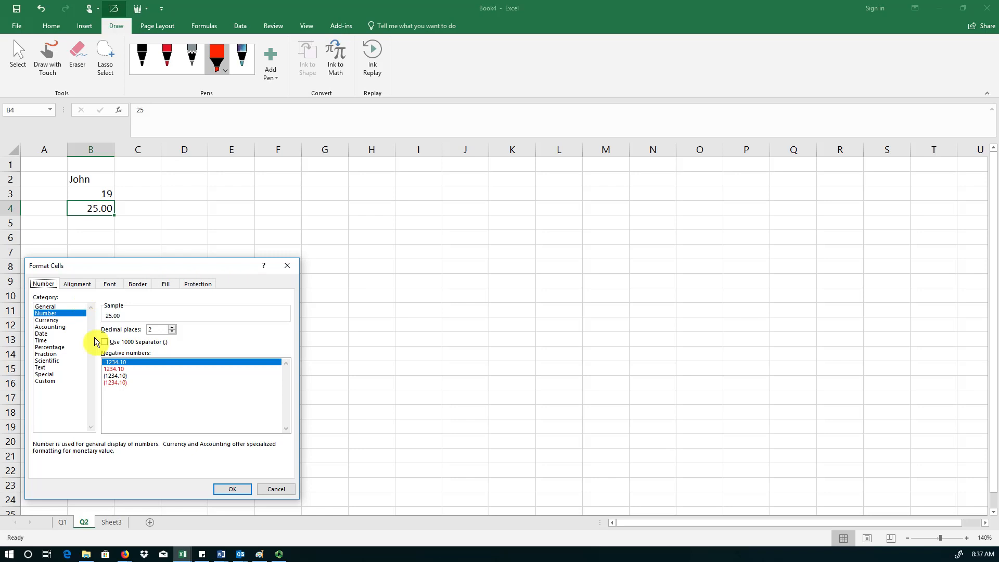
click(52, 320)
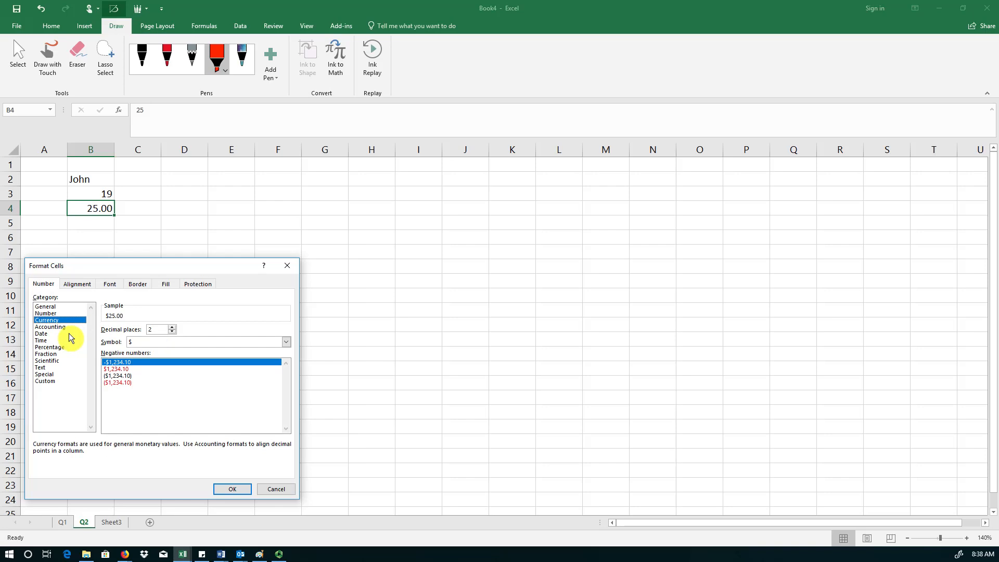
click(66, 328)
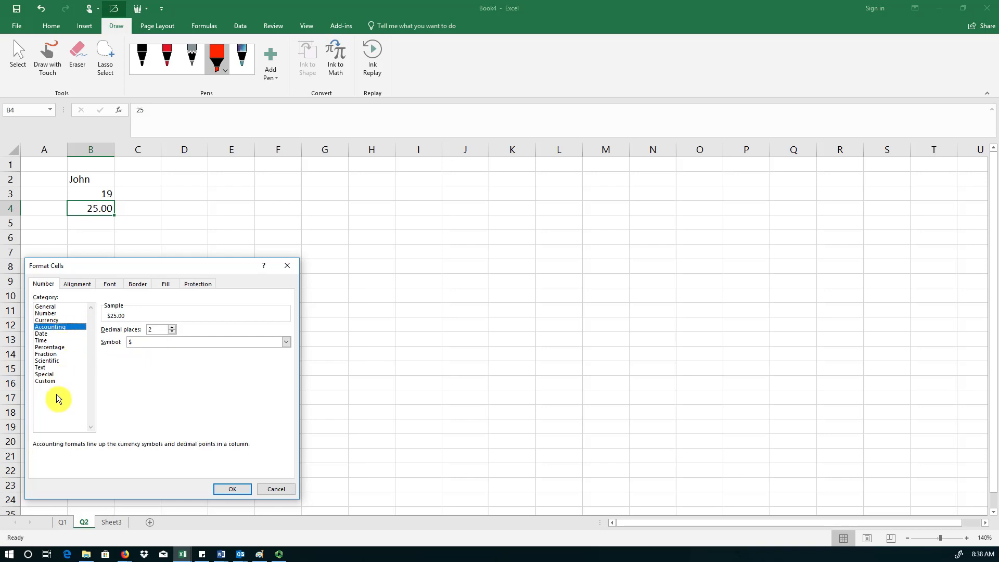
key(Return)
key(Return)
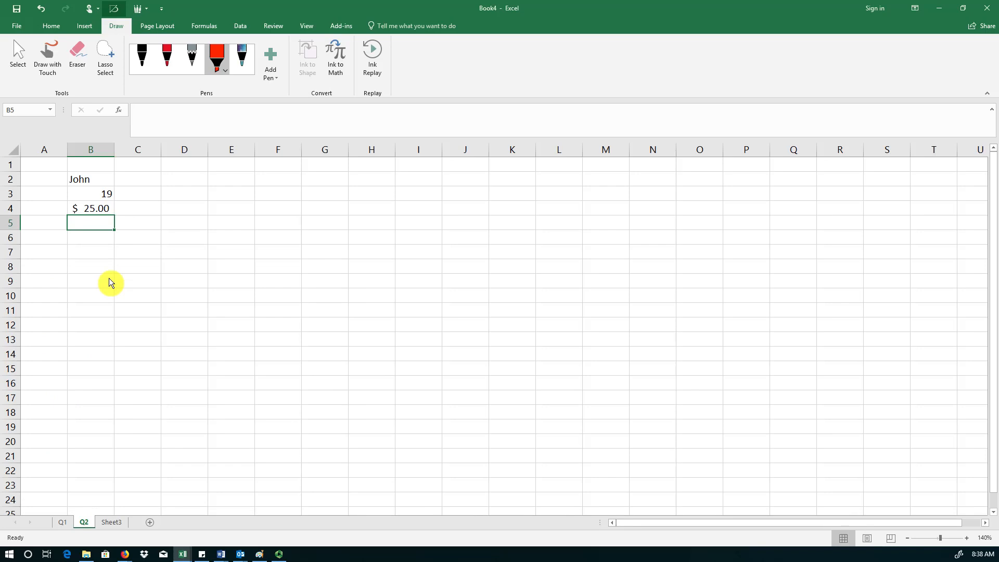
key(Up)
key(Up)
key(Up)
key(Down)
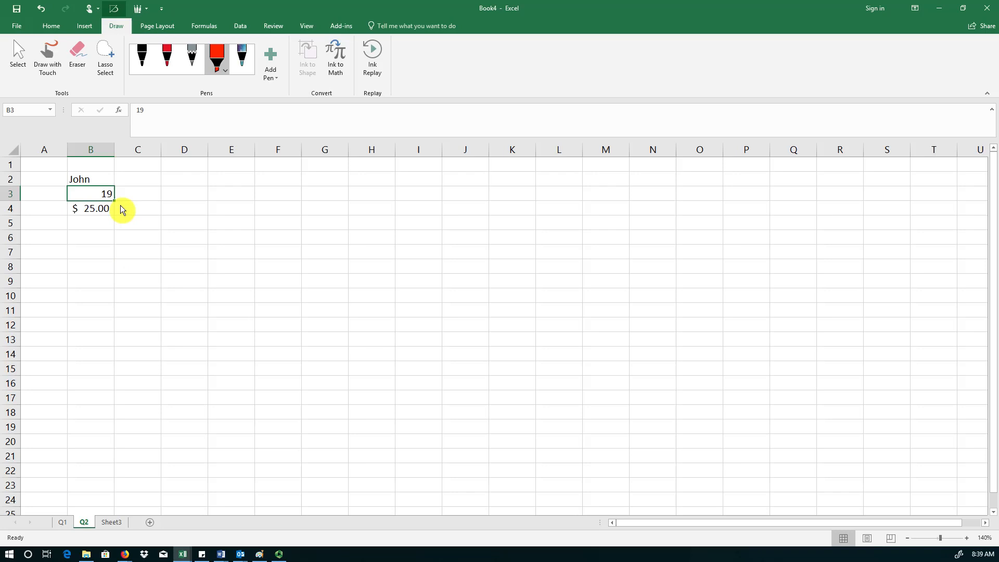
key(Down)
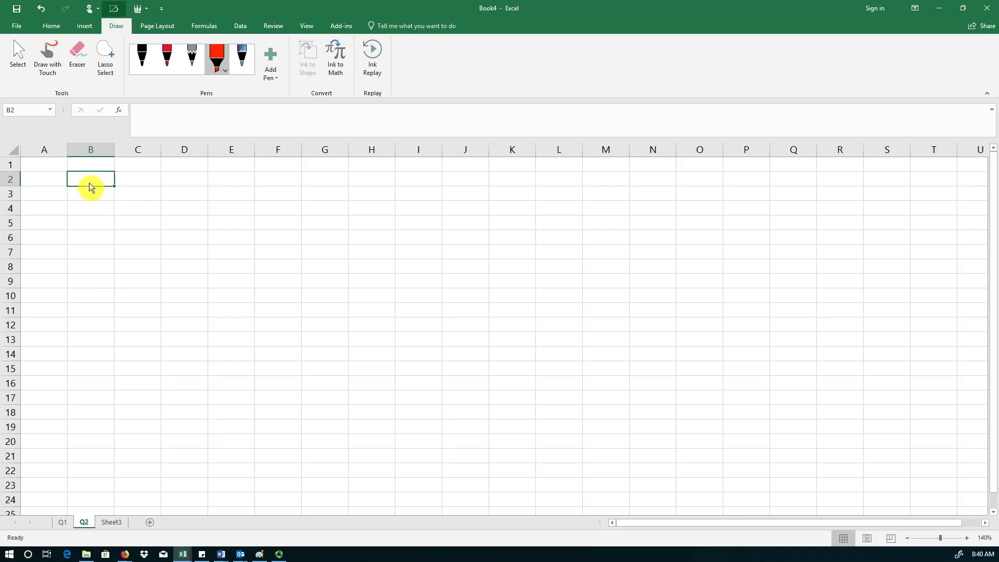
Select the contiguous range B2:C12, and replace that selection with the single cell B5
drag(89, 183, 132, 328)
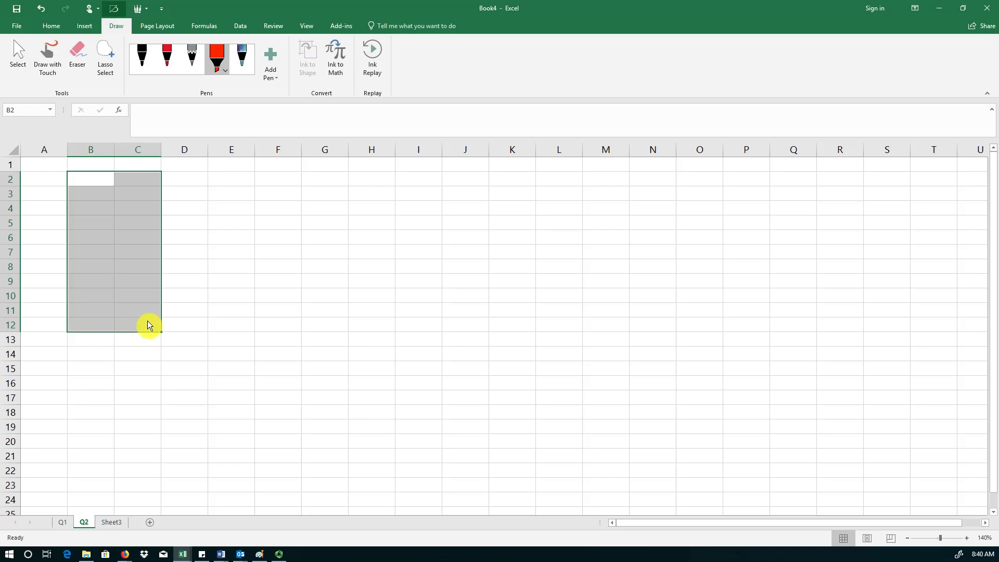
click(100, 223)
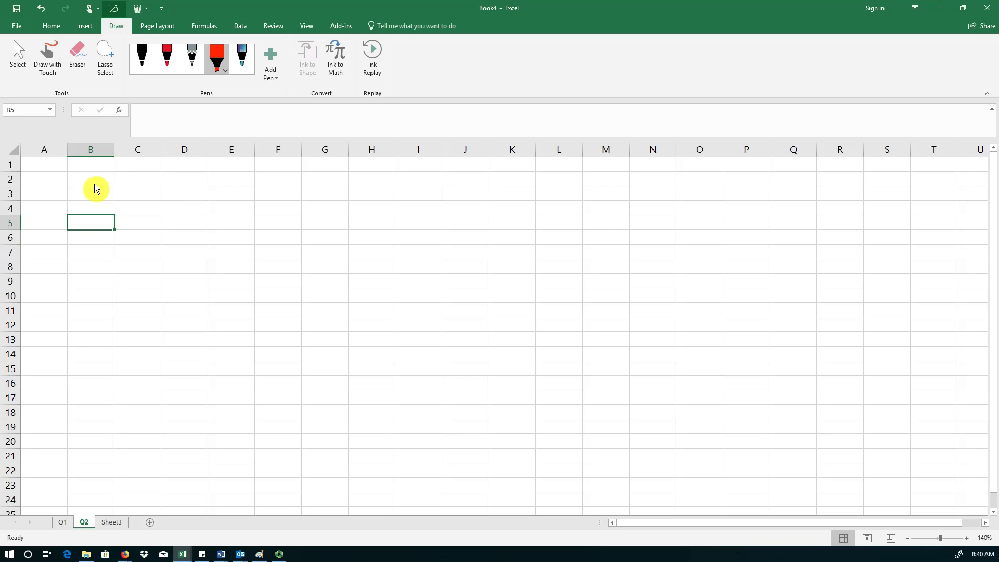
Apply a fill color to the non-adjacent selection of B2:B8, E5:E11, G5 and I4:I10
drag(95, 184, 85, 267)
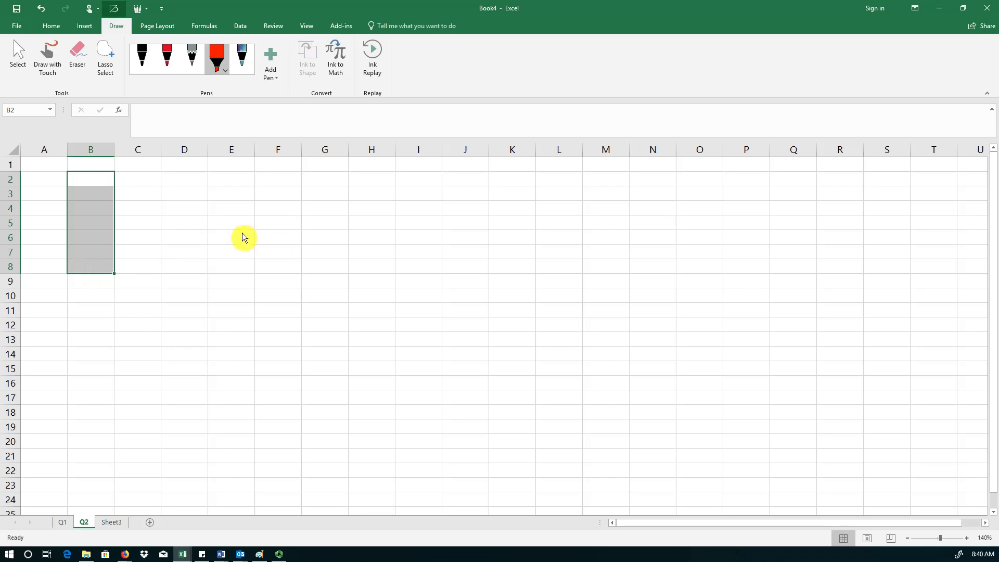
drag(242, 229, 241, 301)
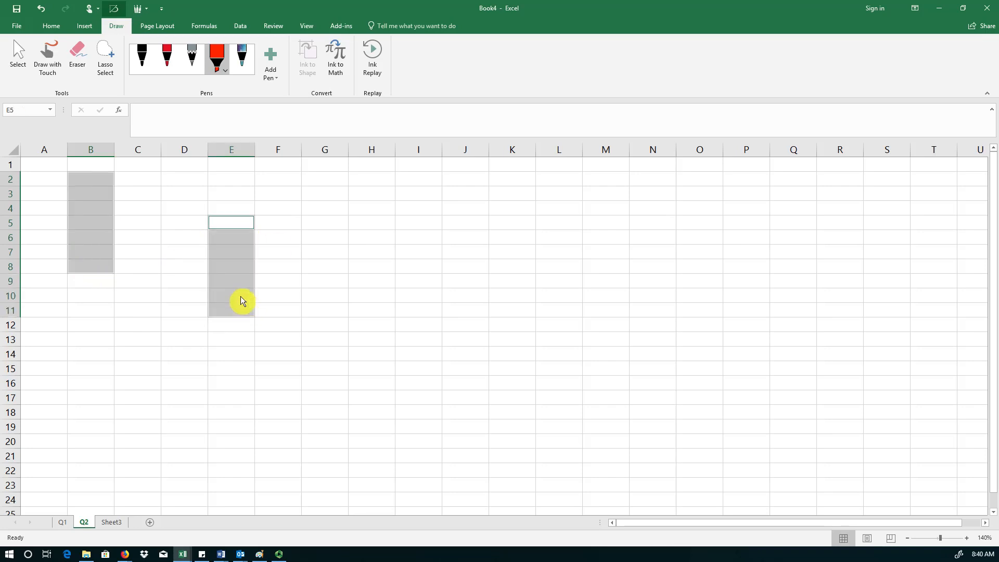
ctrl+click(335, 228)
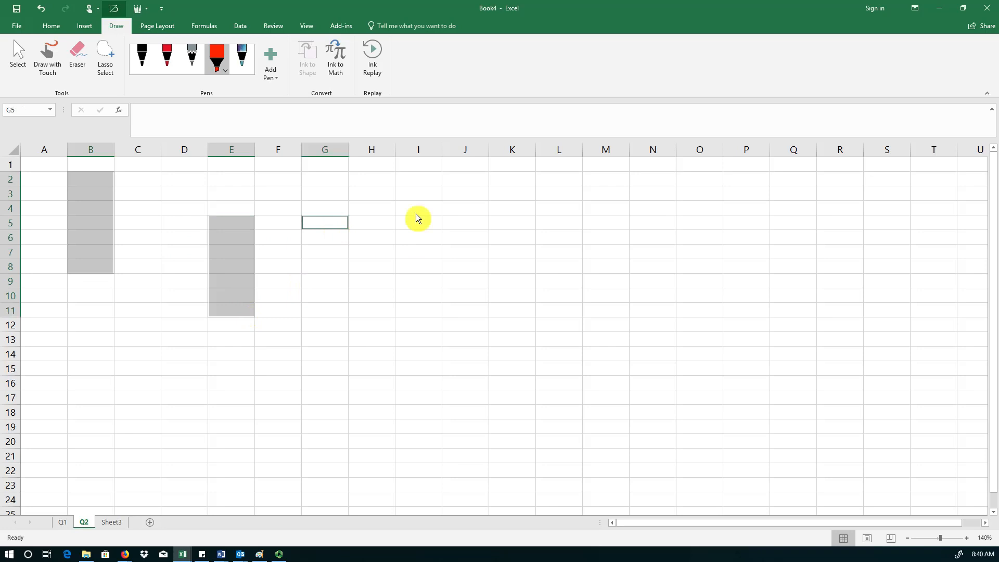
drag(418, 212, 426, 305)
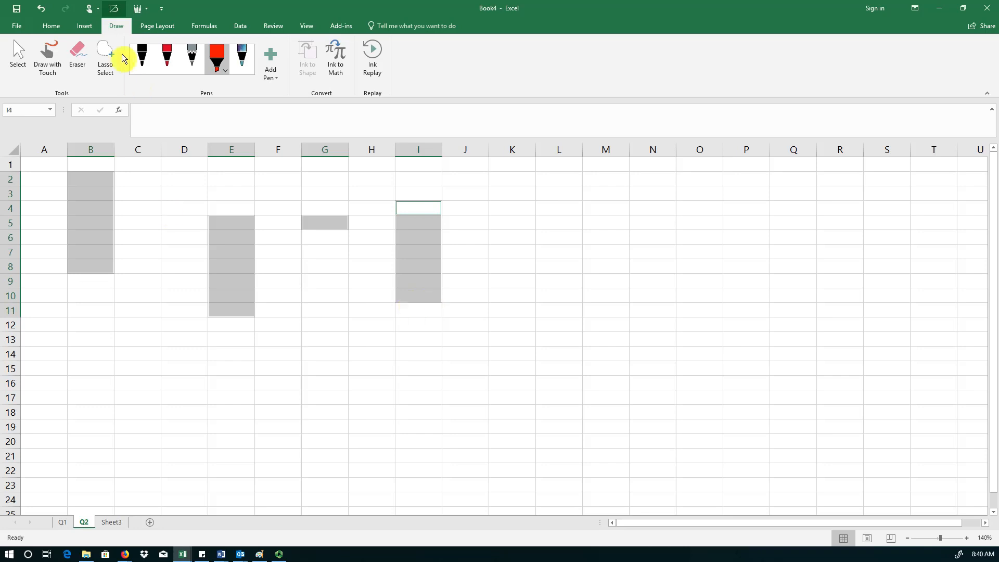
click(52, 27)
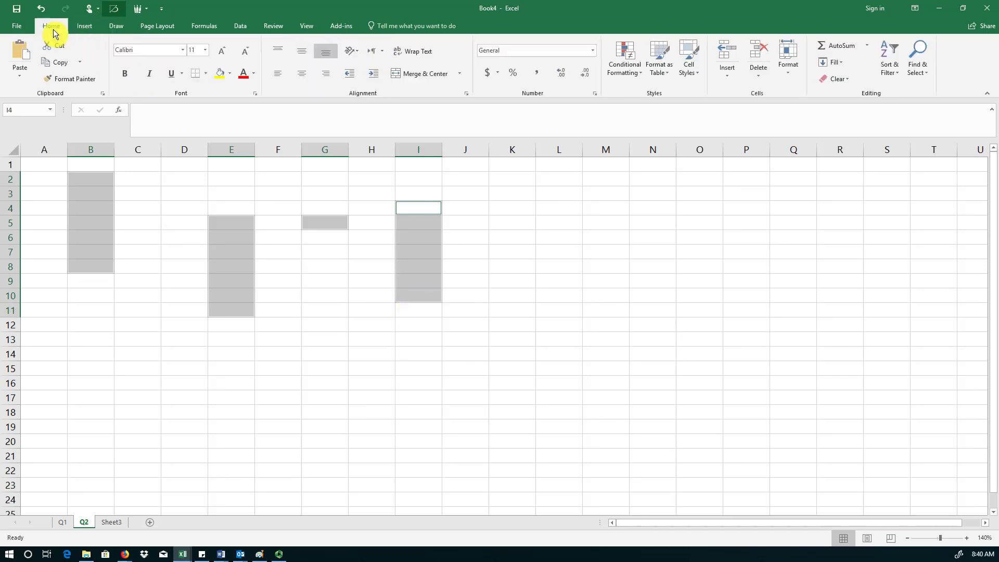
click(226, 82)
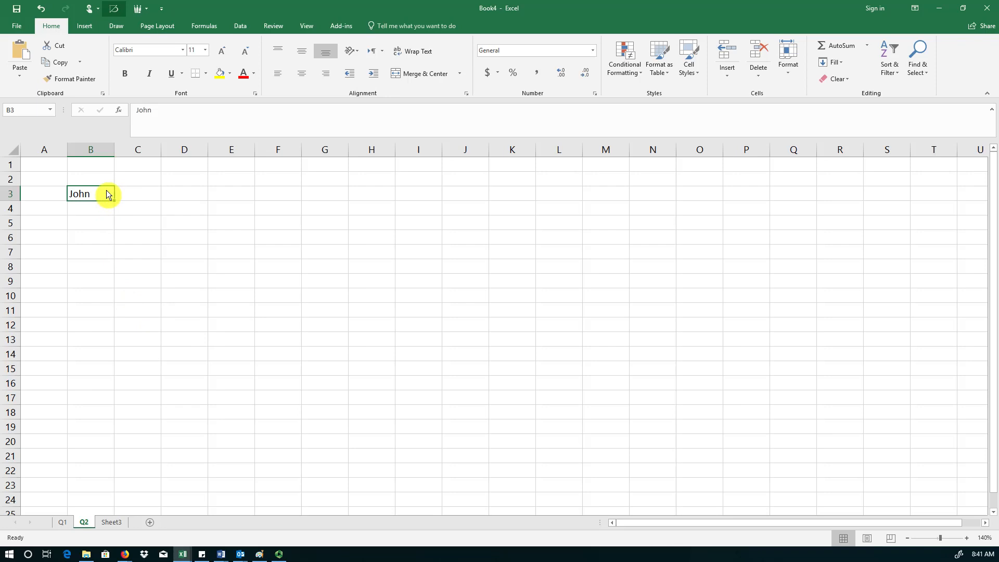
Move the contents of cell B3 across to column E
drag(107, 192, 251, 206)
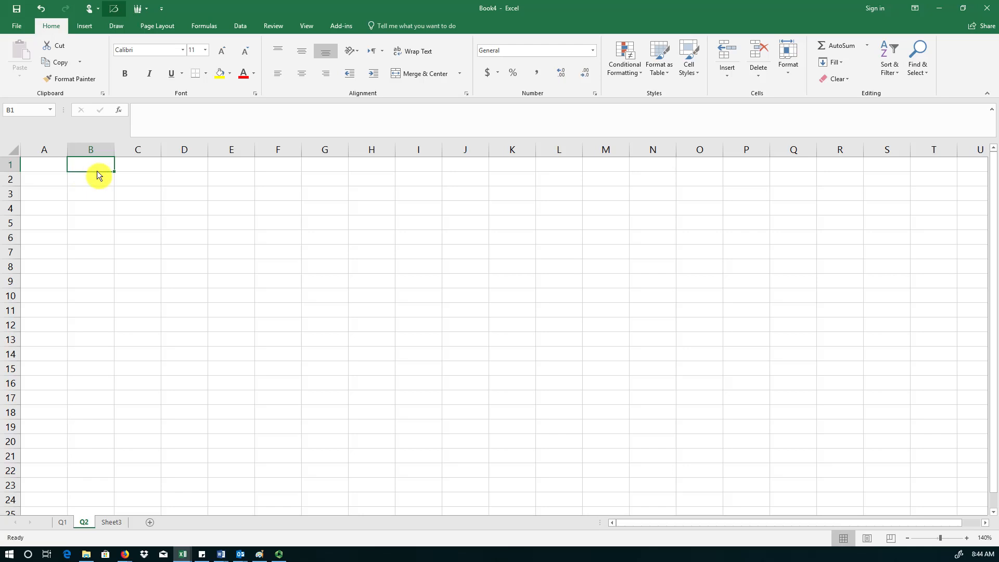
Enter the number 1 in cell B1 of the empty Q2 sheet
text(1)
key(Return)
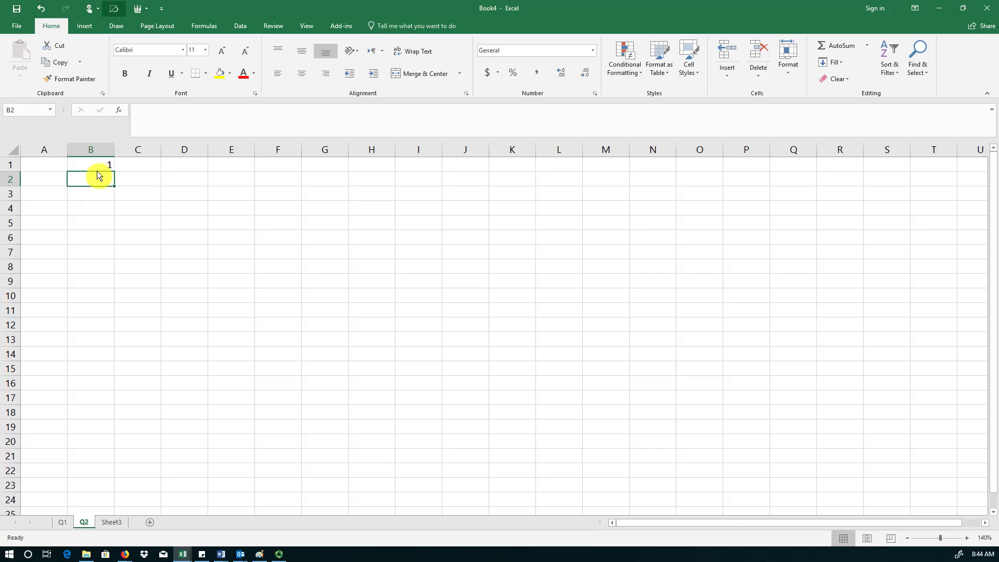
Fill the number 1 from cell B1 down through B8
click(97, 169)
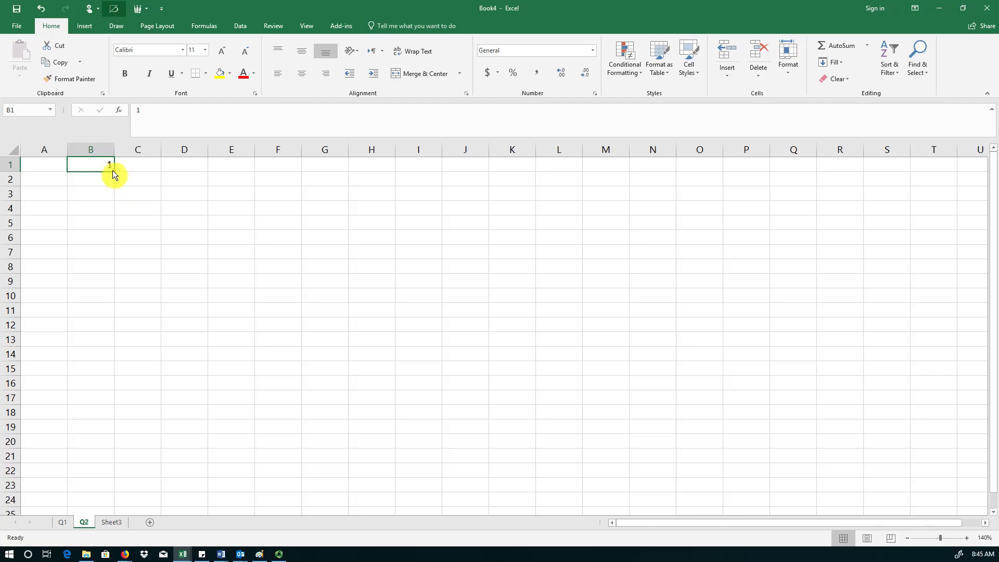
drag(119, 178, 120, 278)
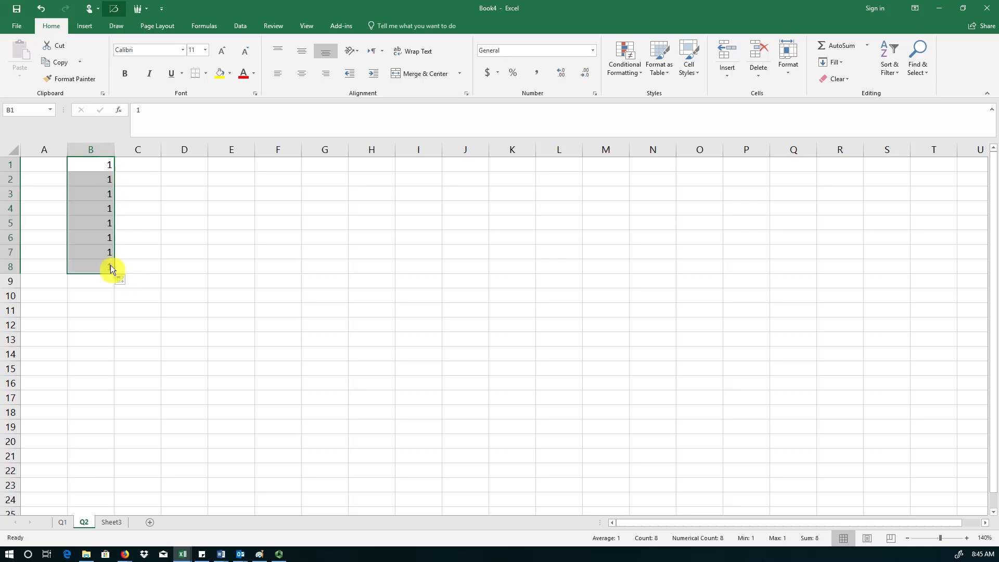
click(109, 269)
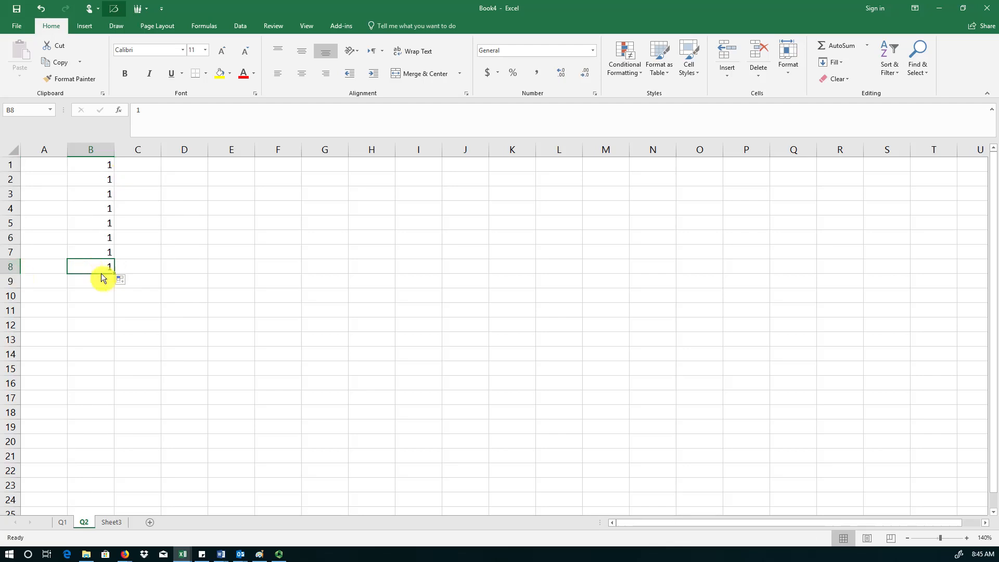
Enter "Student" in cell C1 and fill it down through C8
click(140, 170)
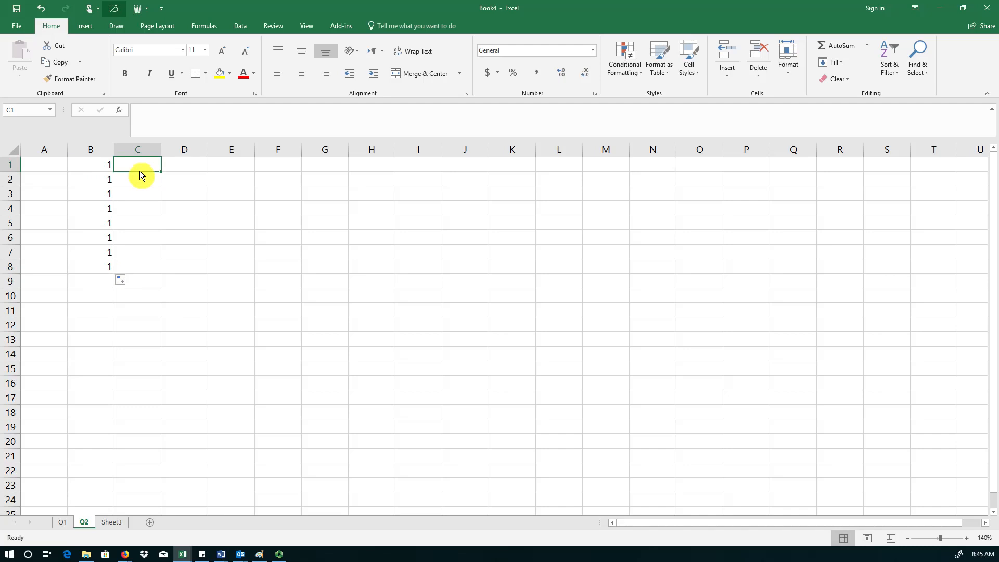
text(Student)
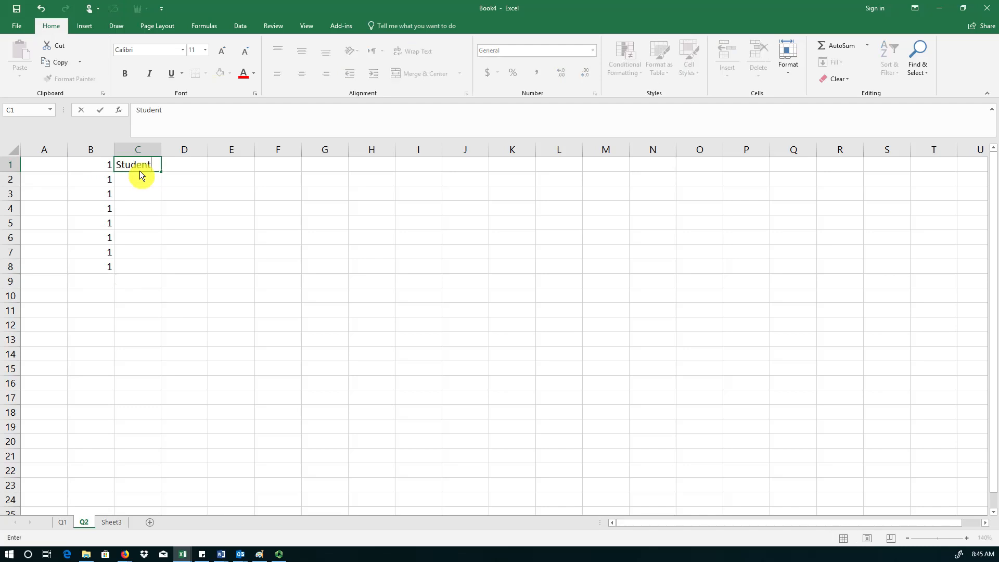
key(Return)
click(140, 170)
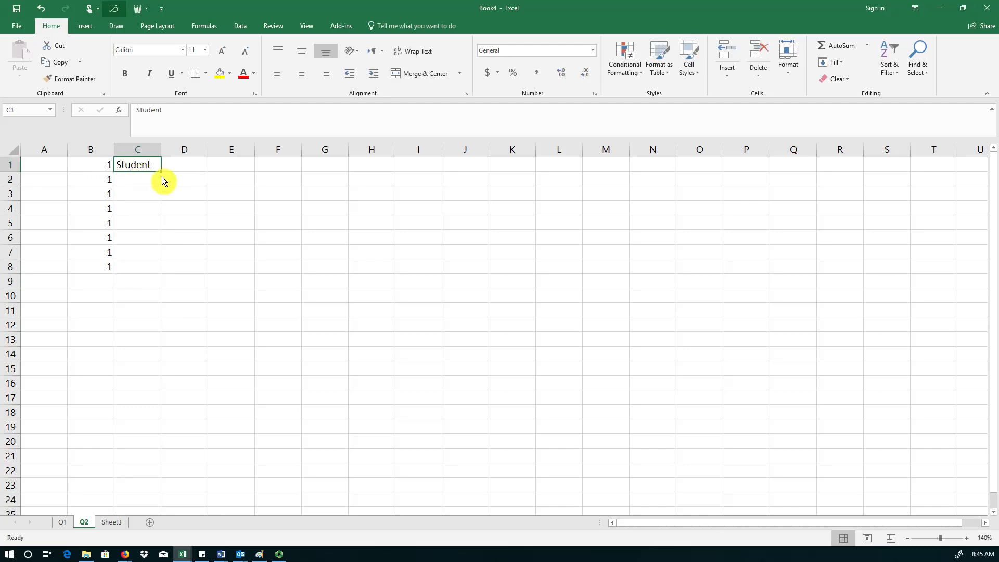
drag(161, 172, 157, 275)
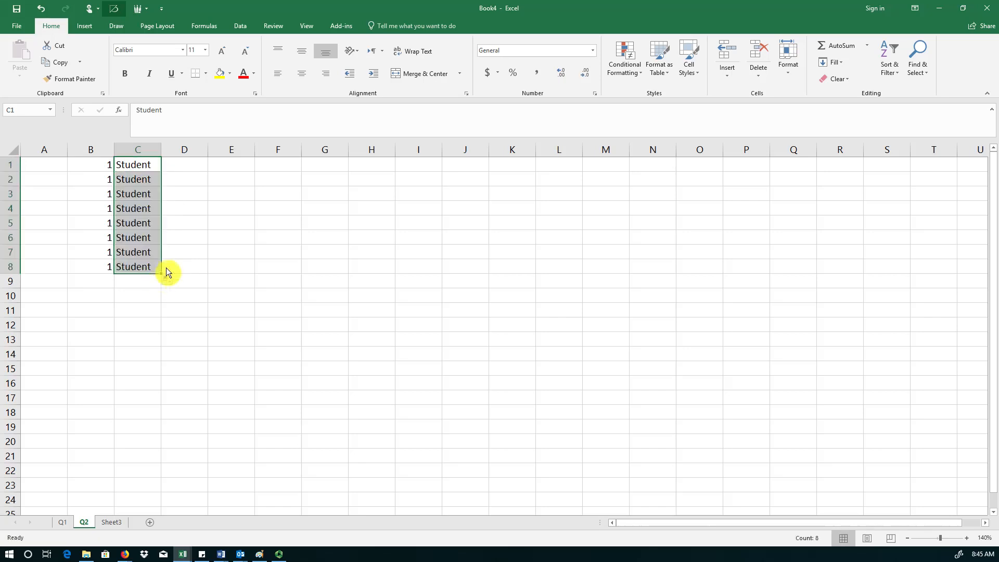
Enter the numbers 1 in cell D1 and 2 in cell D2
click(184, 170)
text(1)
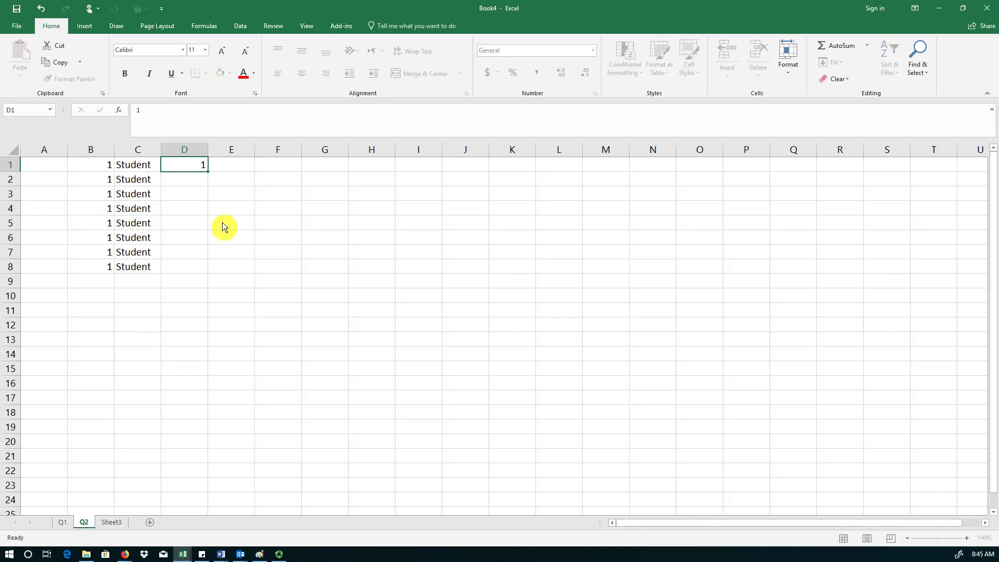
key(Return)
text(2)
key(Return)
Extend D1:D2 as an increasing number series down to D8, and undo that fill
drag(184, 165, 198, 179)
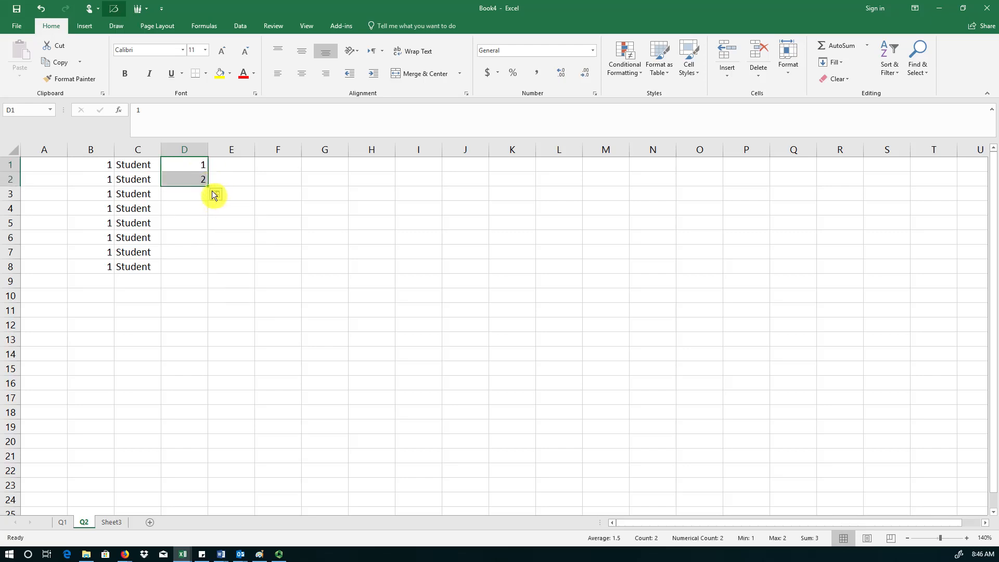
drag(209, 186, 211, 276)
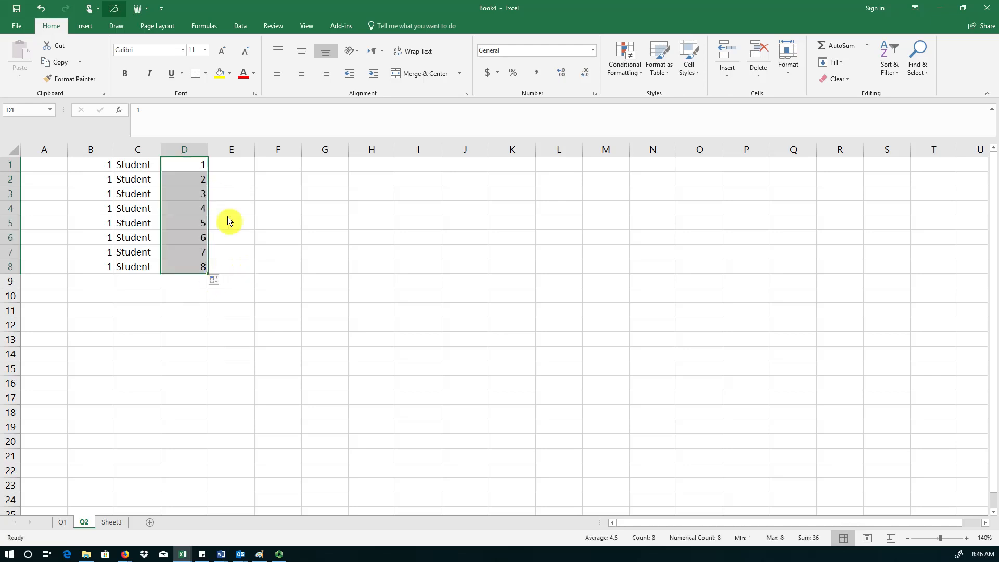
click(206, 169)
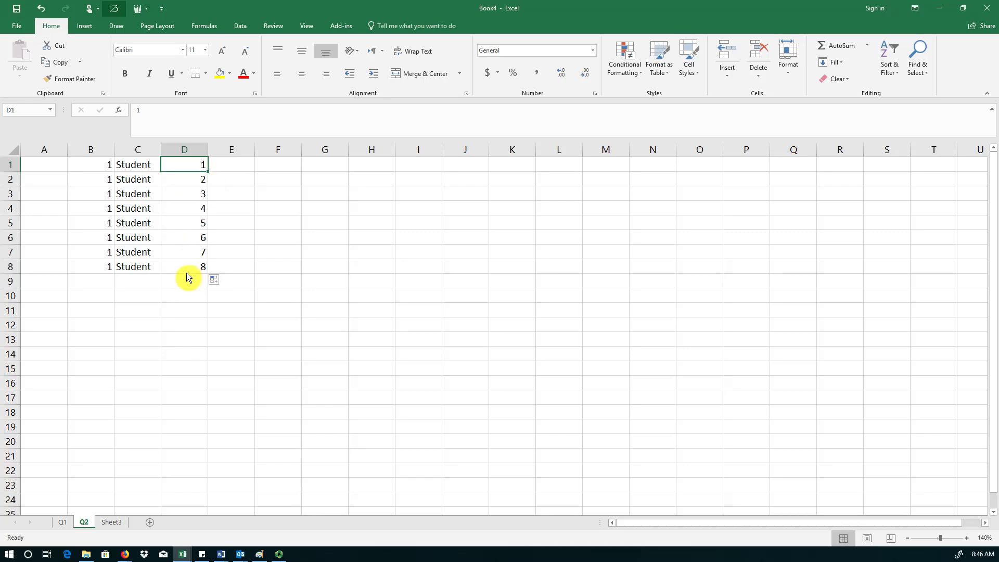
key(ctrl+z)
click(221, 180)
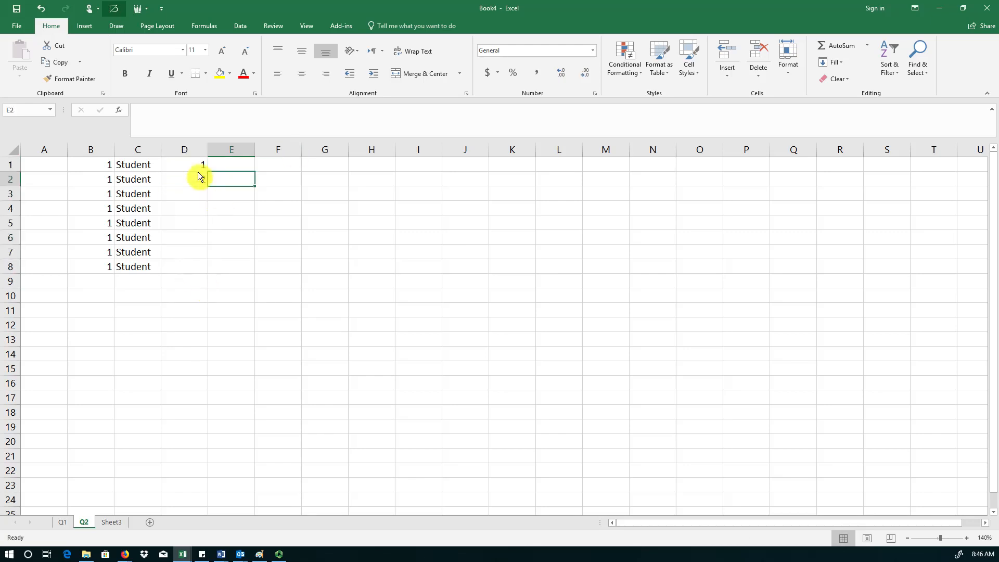
Copy the repeating 1, 2 pattern from D1:D2 down through D8 instead of extending it as a series
click(198, 166)
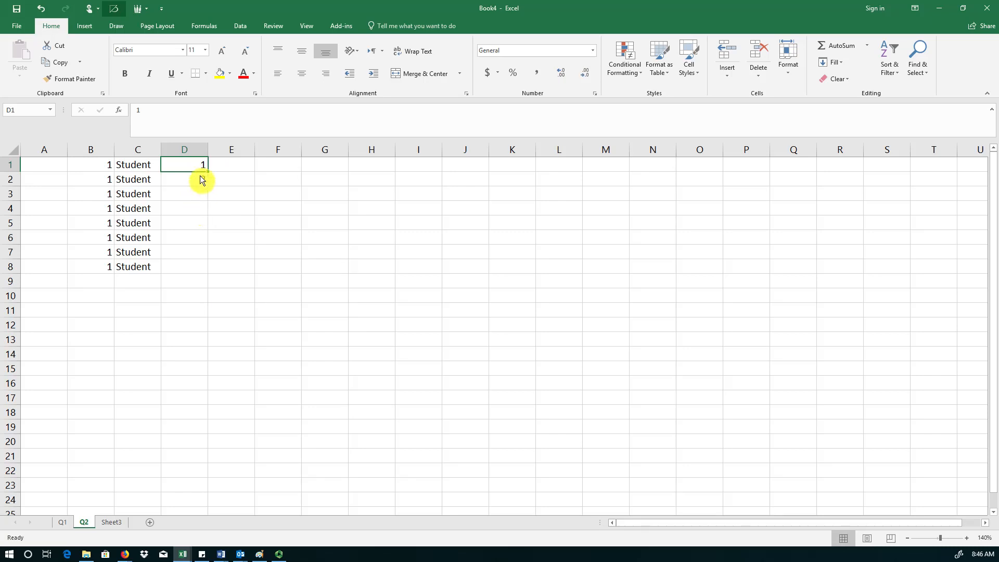
drag(197, 166, 196, 181)
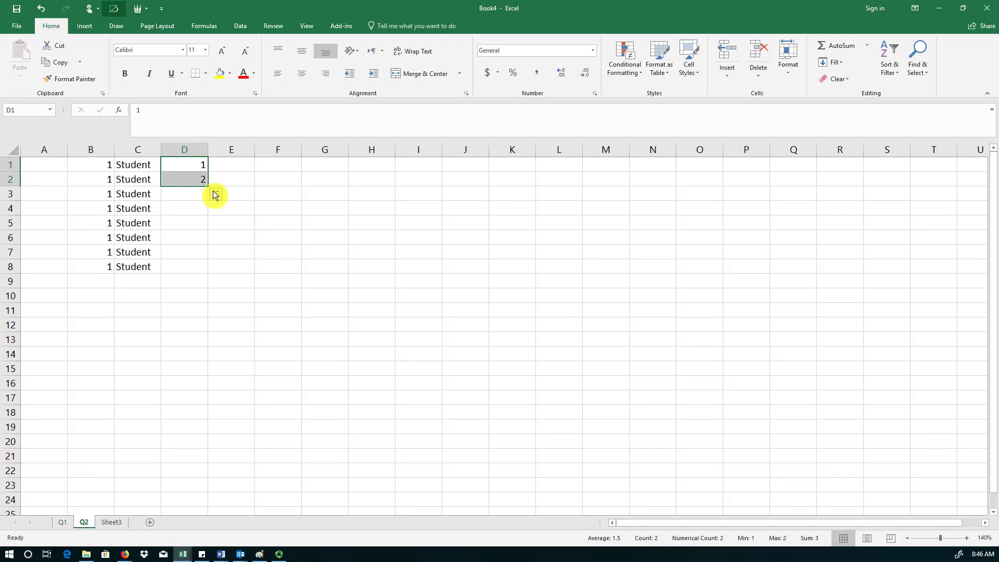
drag(213, 190, 208, 278)
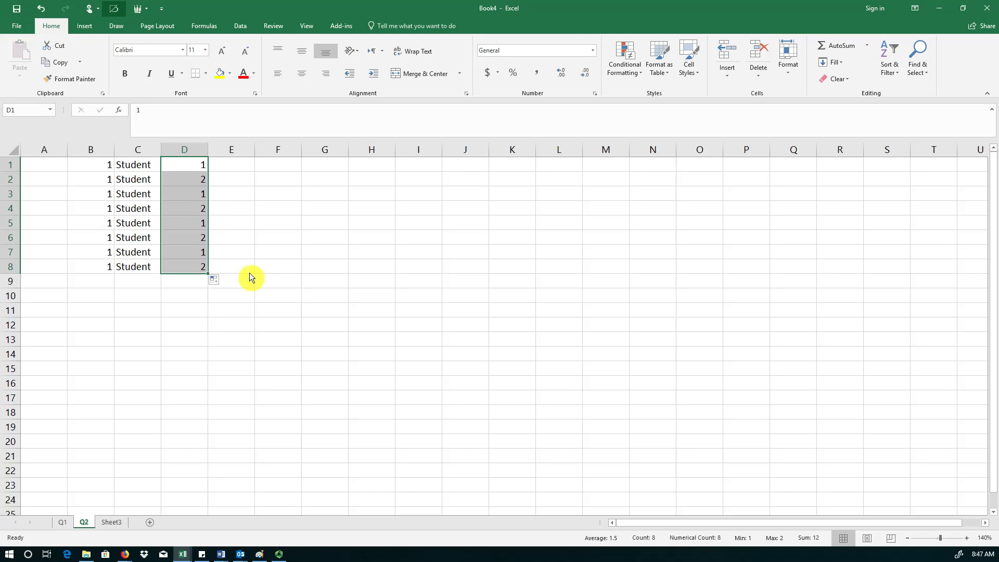
Enter "Student 1" in cell E1 and fill the numbered series down through E8
click(237, 167)
text(S)
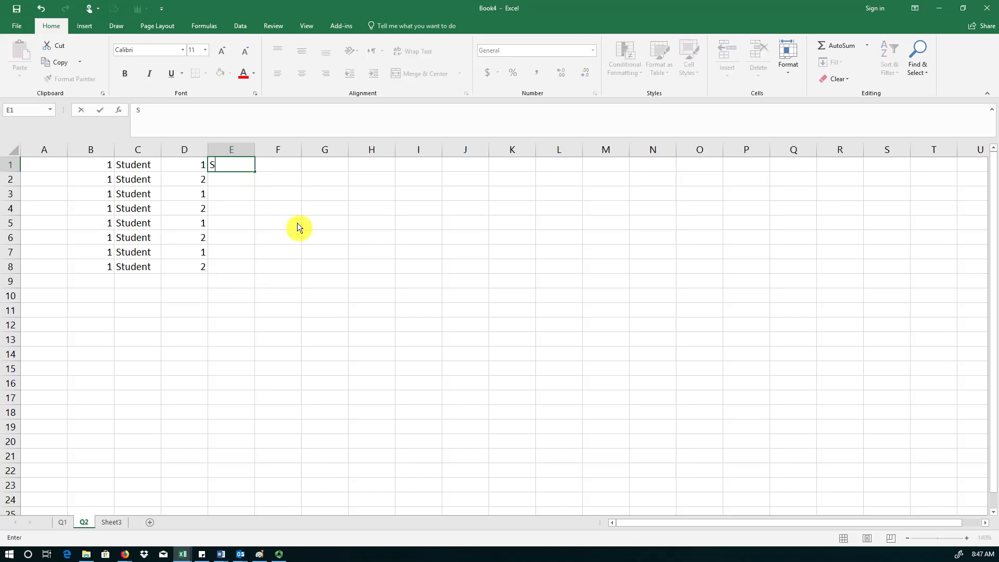
text(tudent 1)
key(Return)
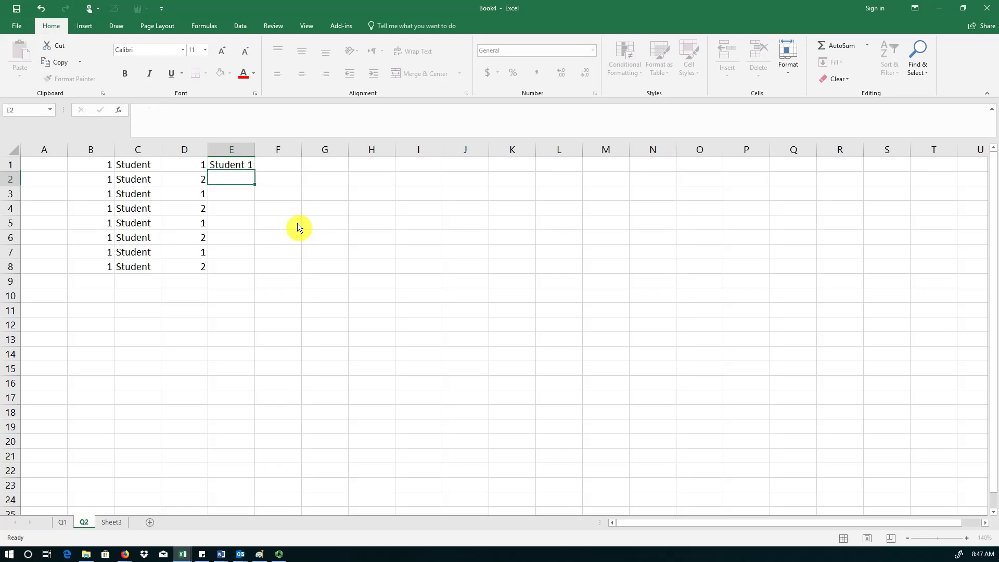
key(Up)
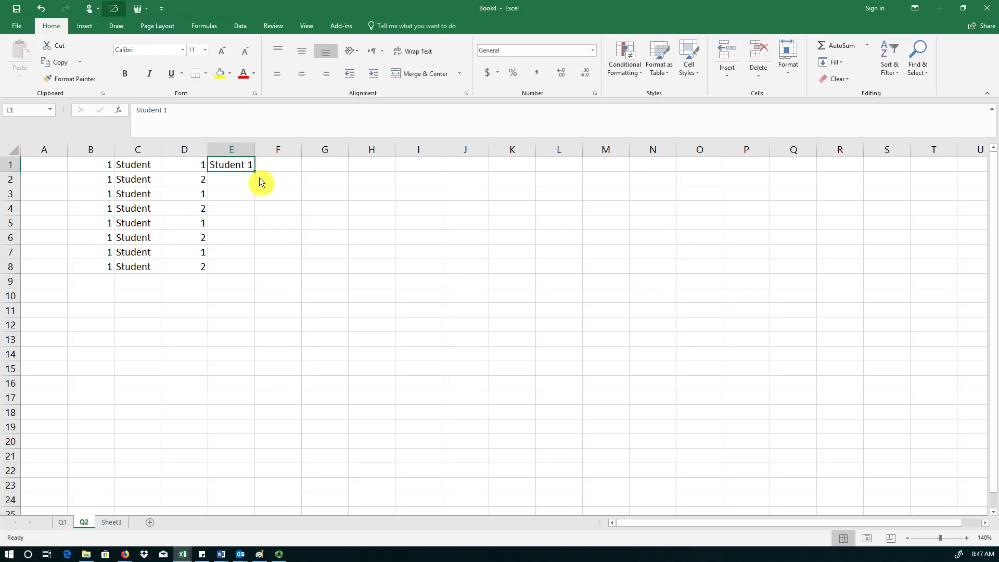
drag(260, 177, 259, 177)
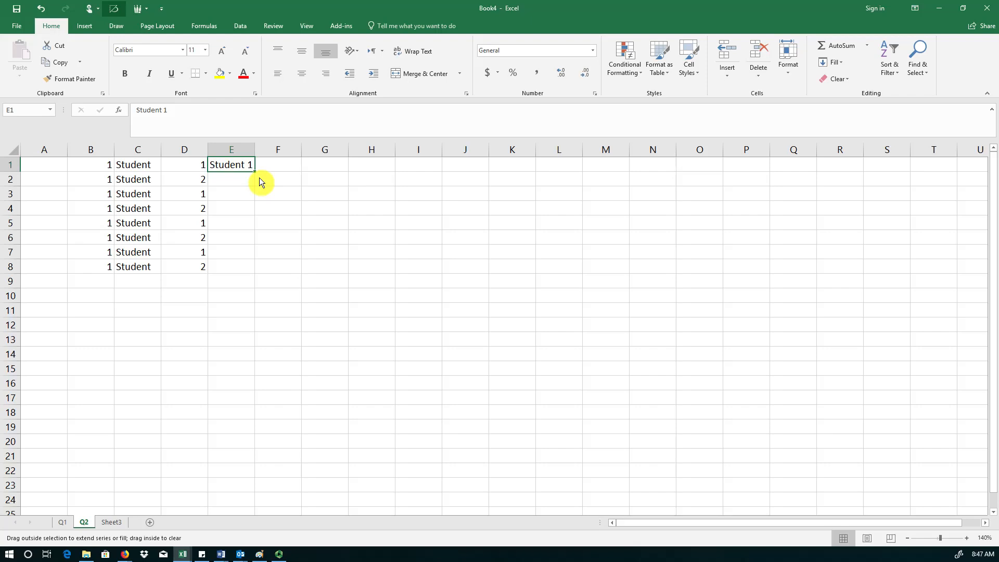
drag(262, 187, 248, 280)
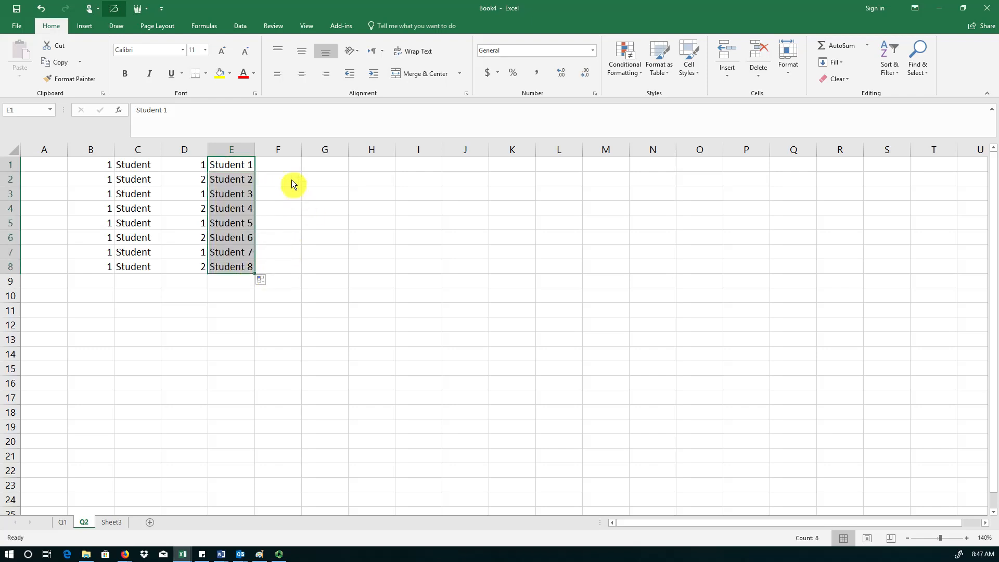
click(264, 181)
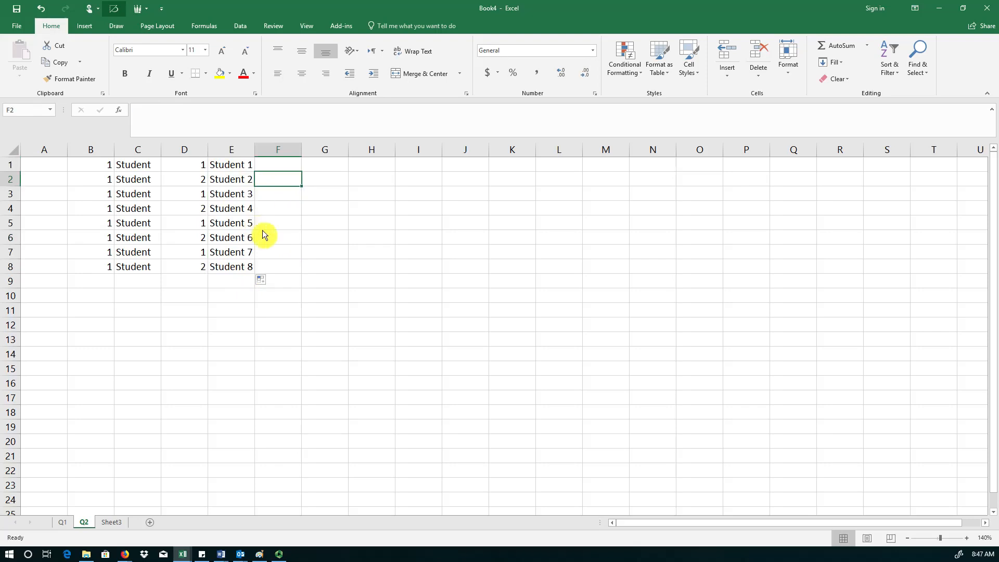
Enter "Sunday" in cell F1 and fill the weekday series down through F8
click(288, 167)
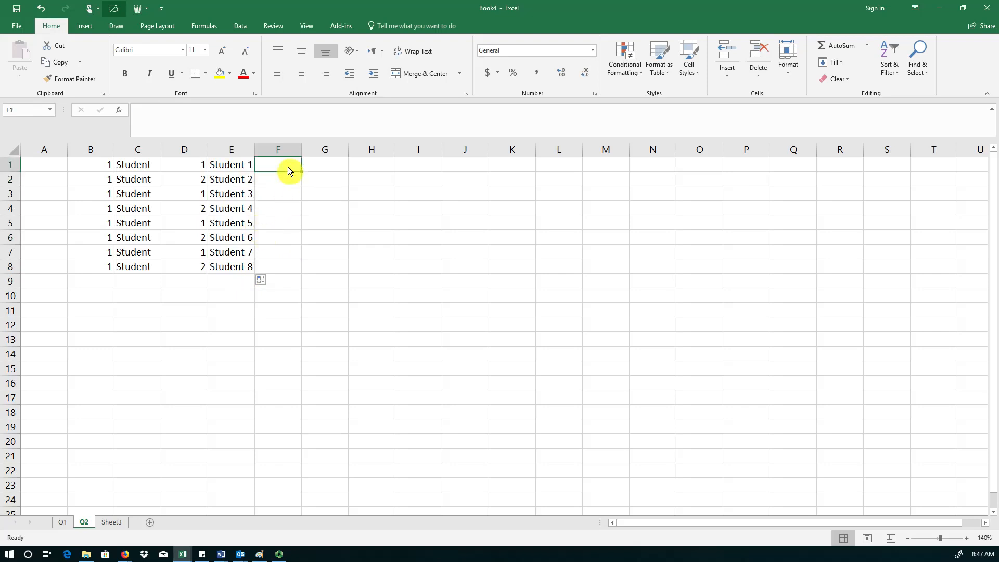
text(Su)
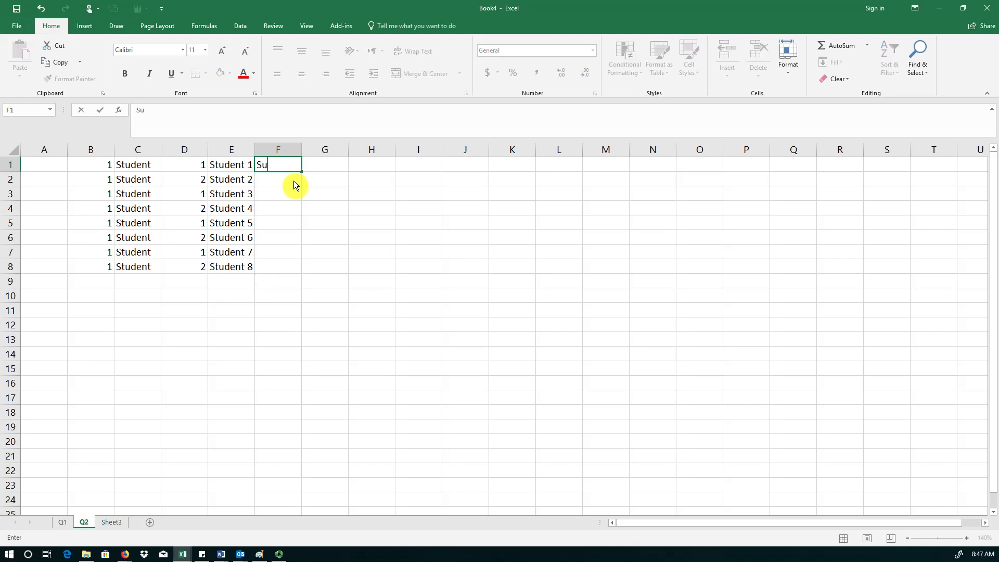
text(nday)
key(Return)
key(Up)
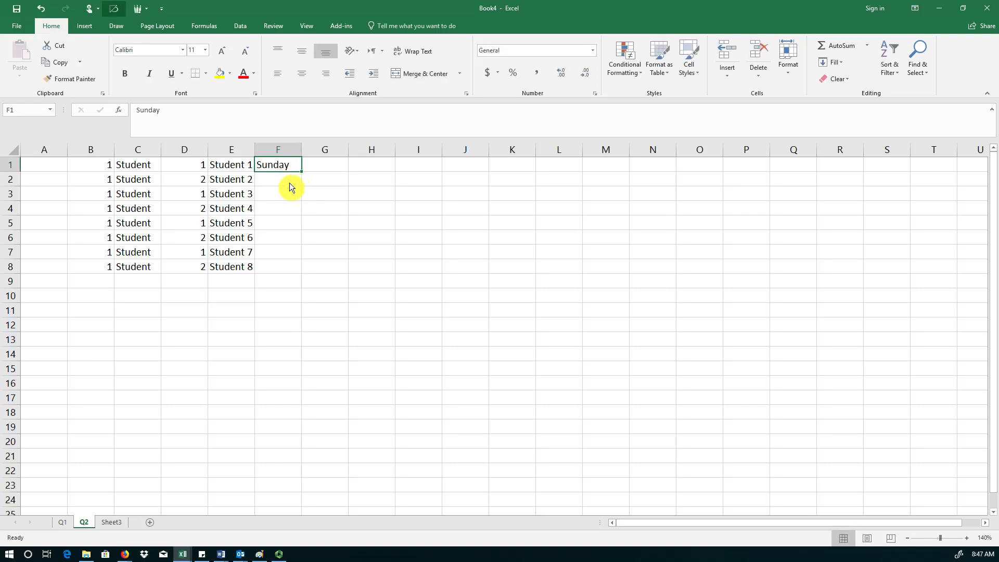
drag(306, 177, 296, 277)
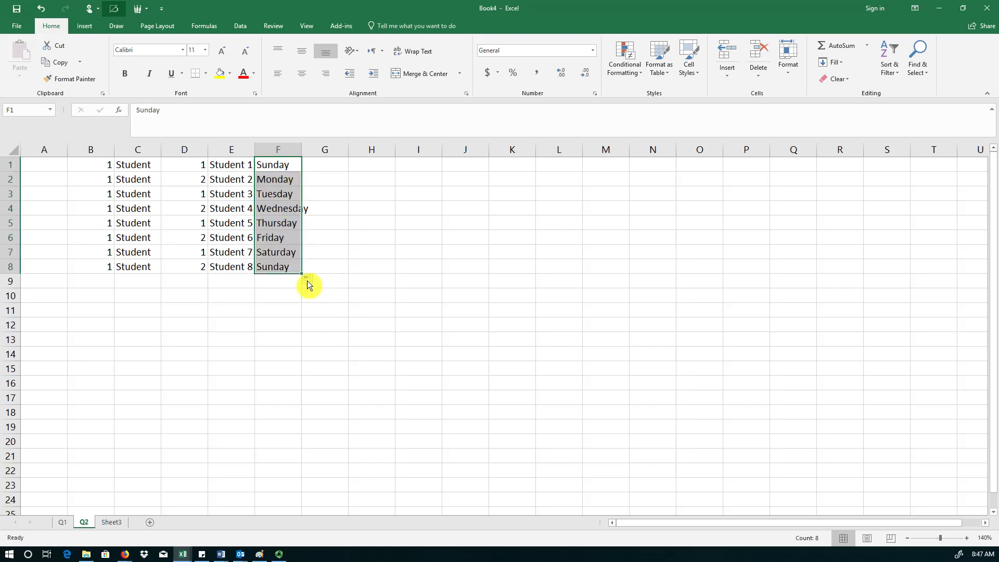
click(300, 258)
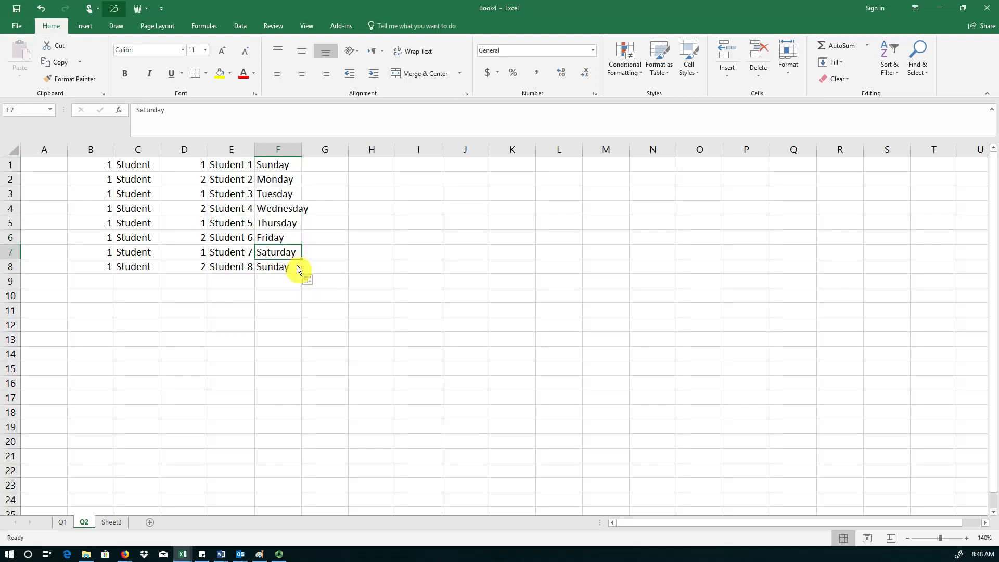
Enter "Jan" in cell G1 and fill the month series down through G8
click(320, 167)
text(Jan)
key(Return)
click(342, 168)
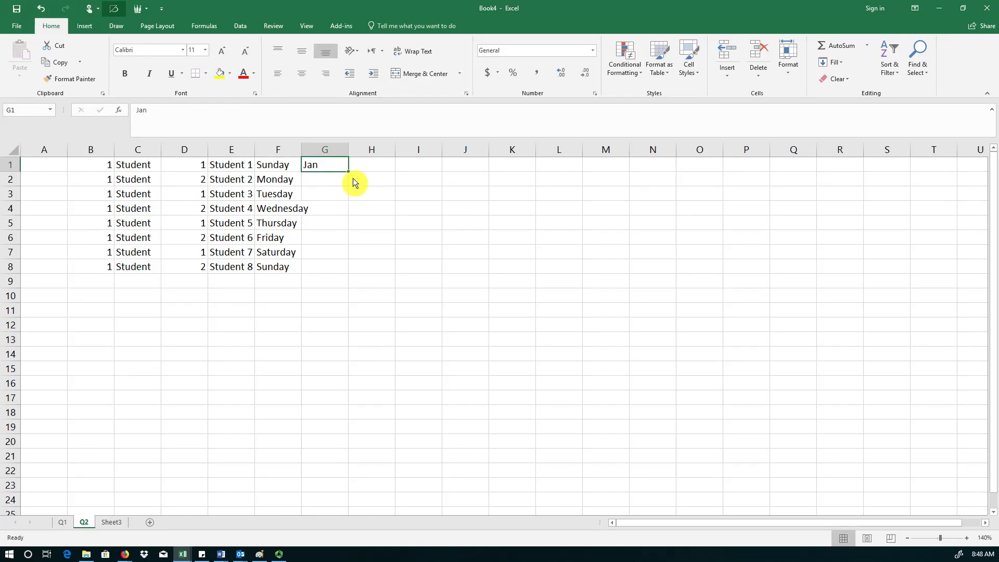
drag(348, 172, 343, 281)
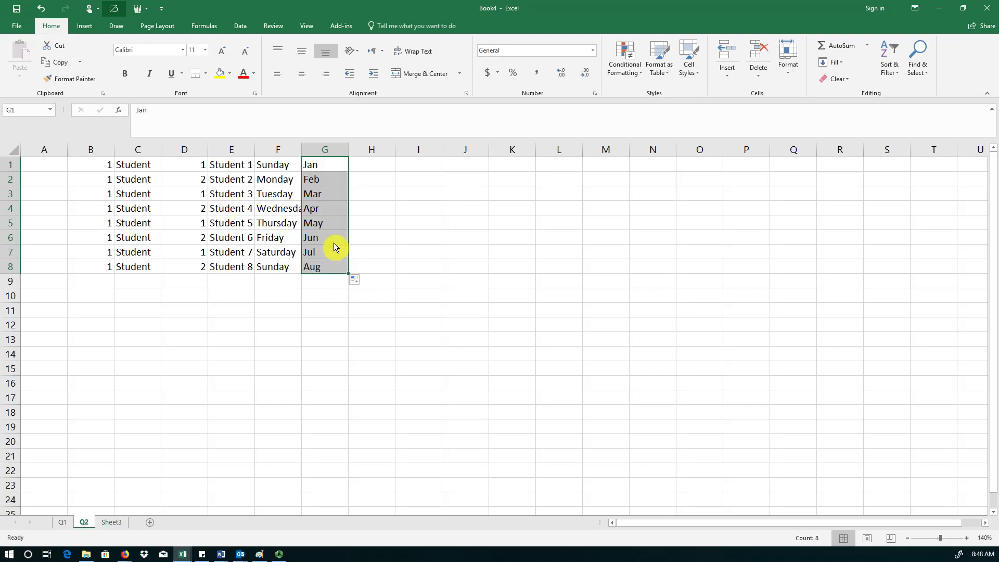
click(344, 172)
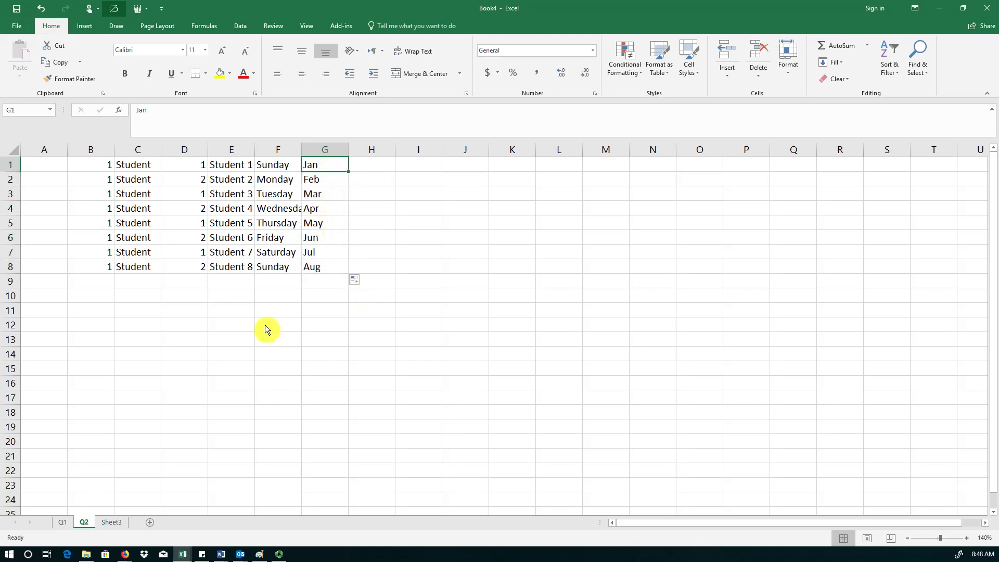
AutoFit the width of column F to its longest weekday name
click(270, 312)
click(328, 212)
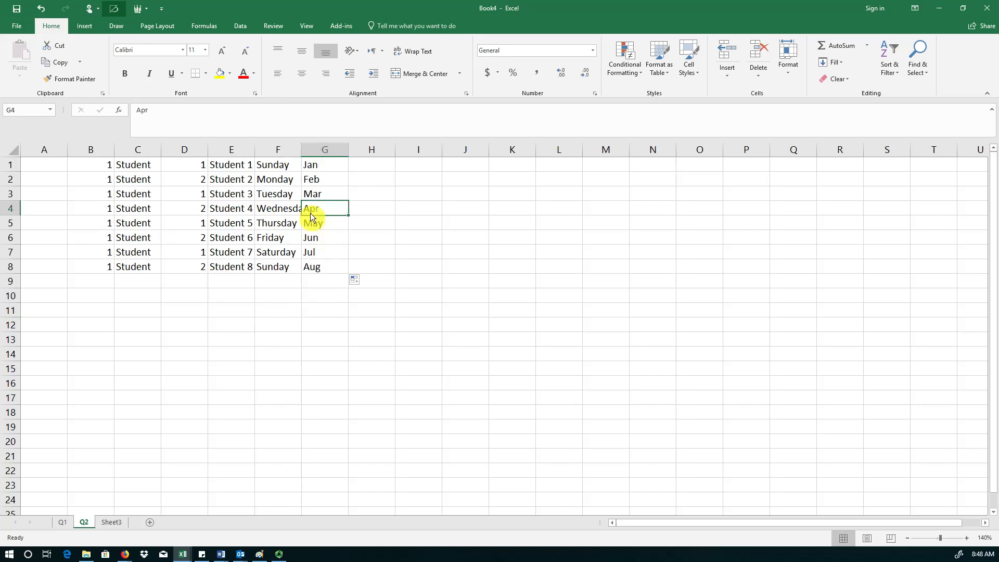
click(285, 151)
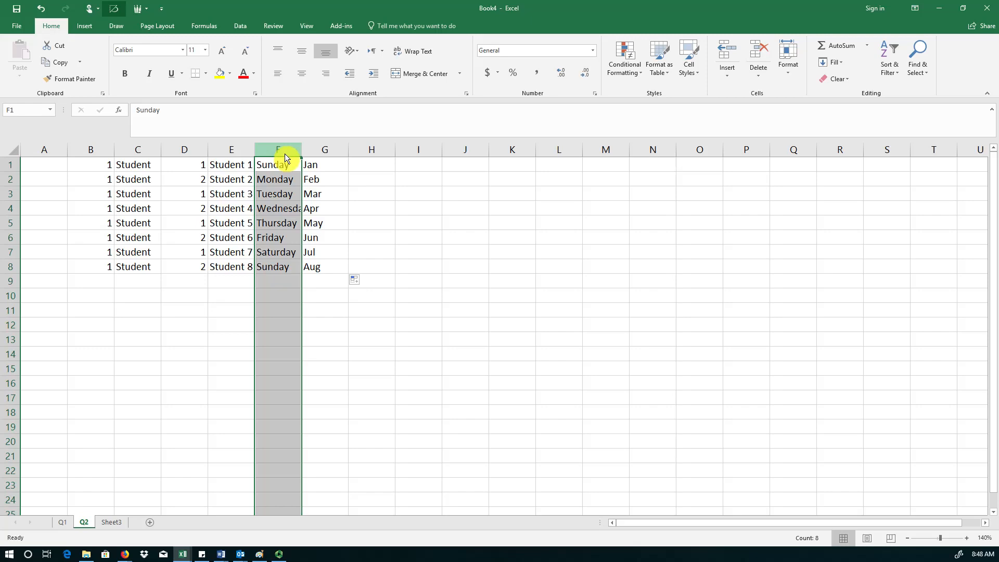
click(287, 223)
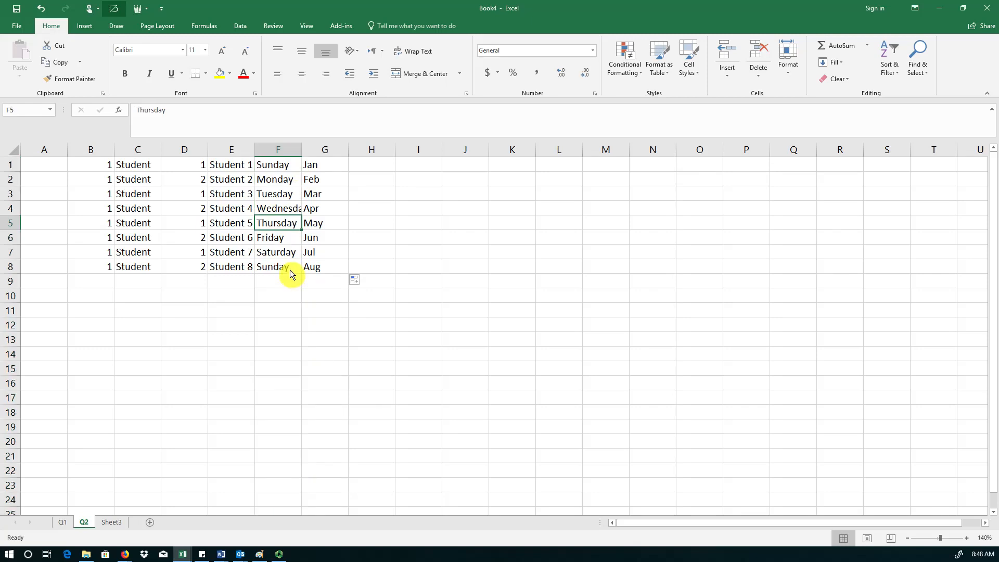
double_click(308, 154)
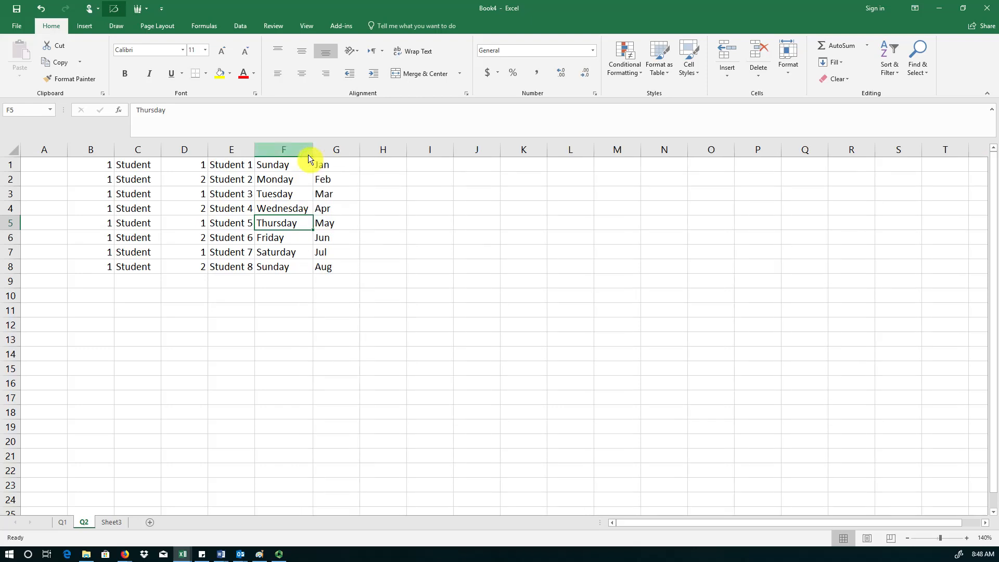
click(308, 215)
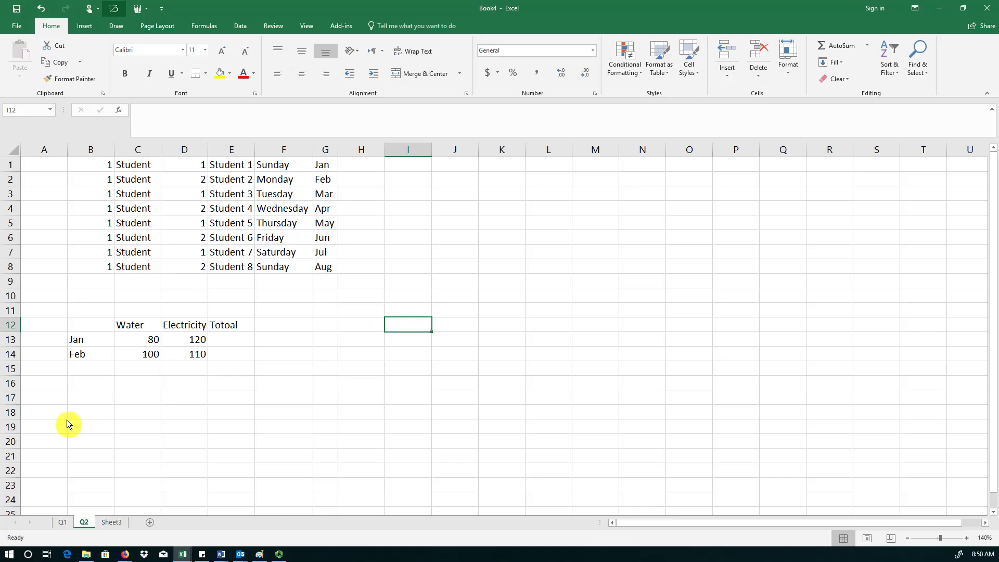
click(180, 409)
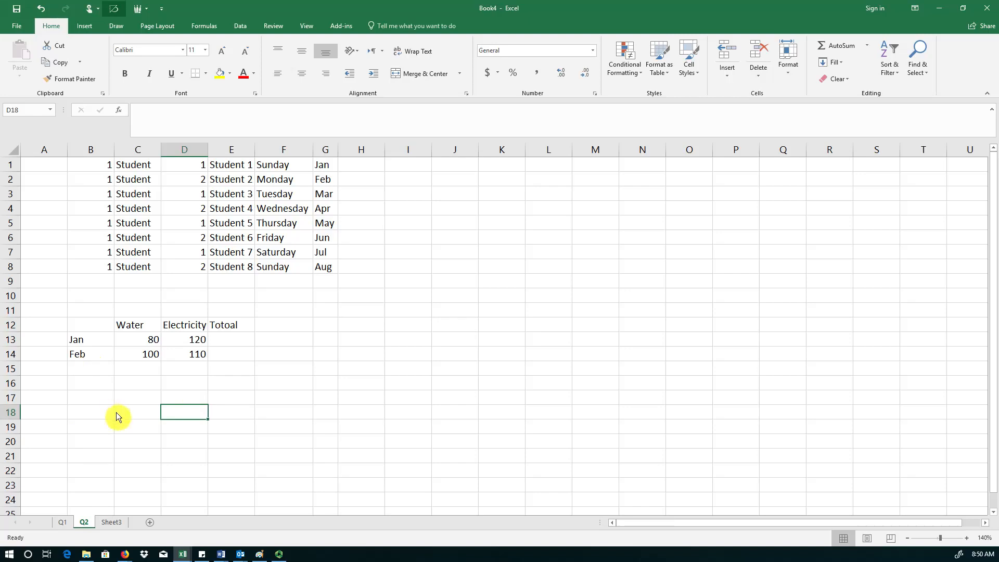
AutoFit the width of column D to its "Electricity" heading
click(103, 344)
click(99, 359)
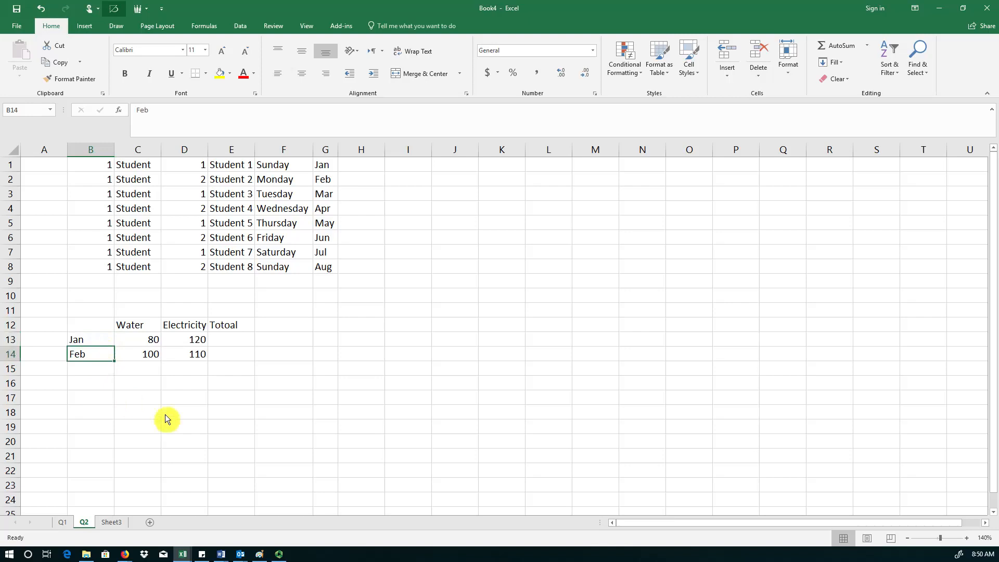
click(150, 329)
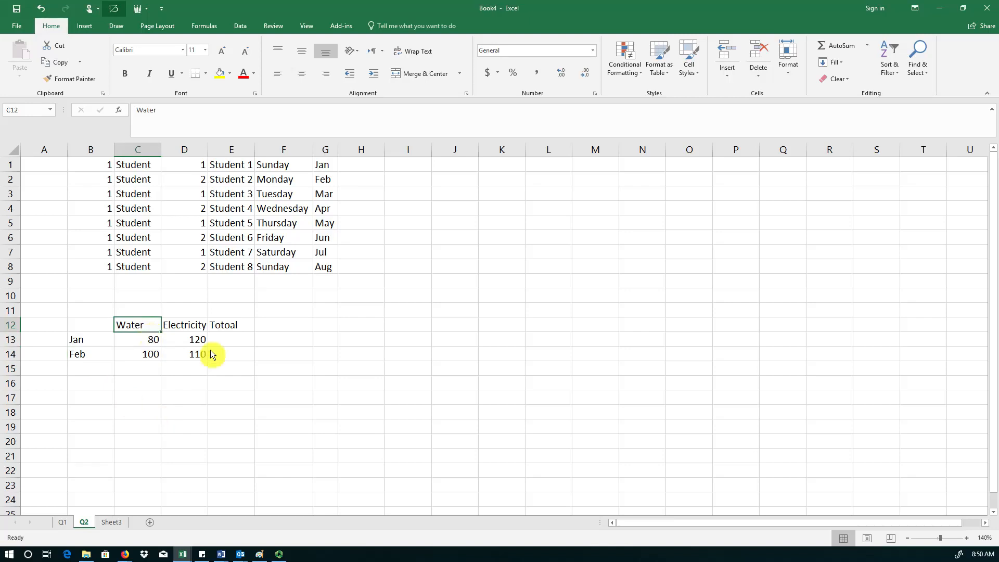
double_click(209, 150)
key(Right)
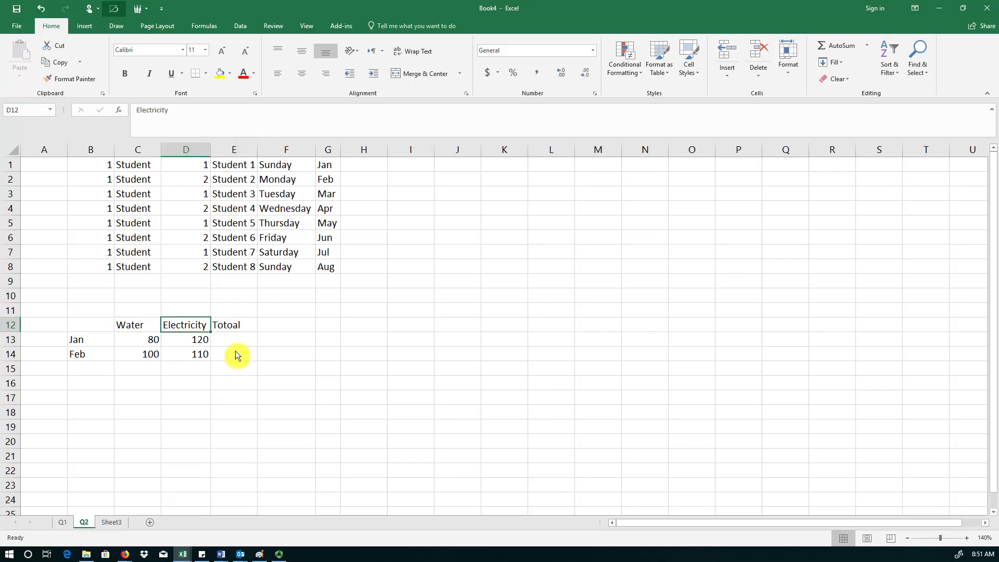
Enter the formula =C13+D13 in cell E13 to add January's water and electricity expenses
click(244, 331)
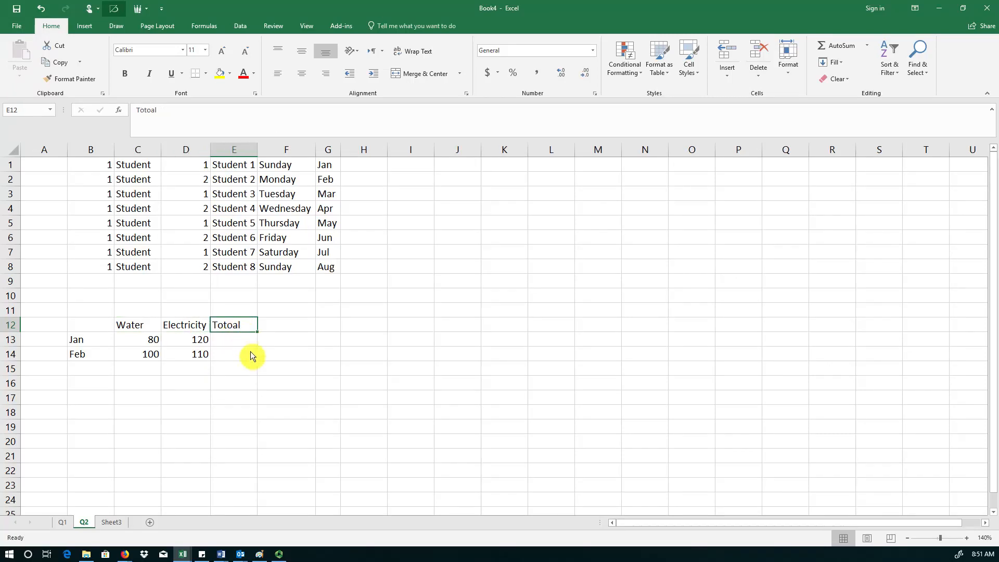
click(235, 346)
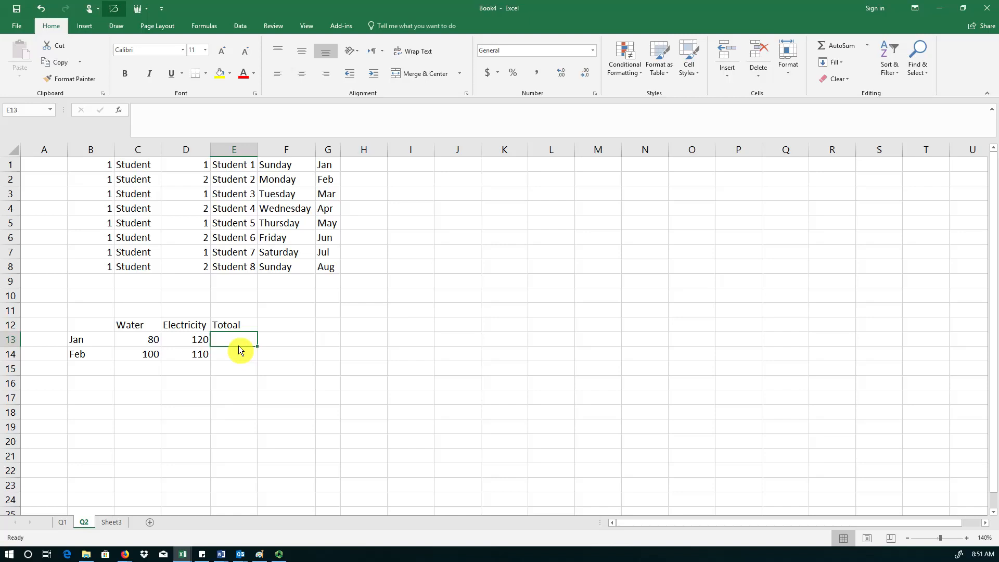
text(=)
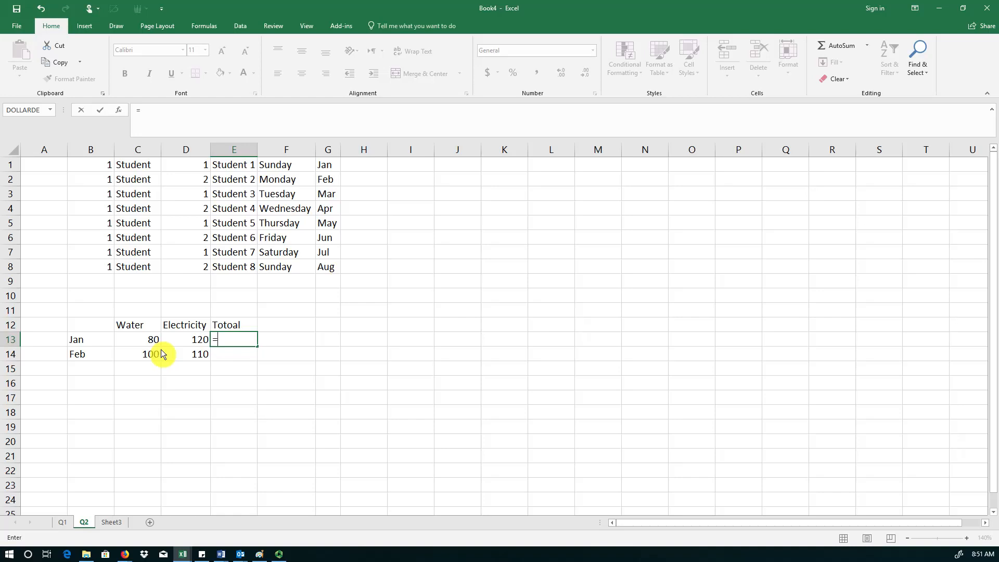
text(C)
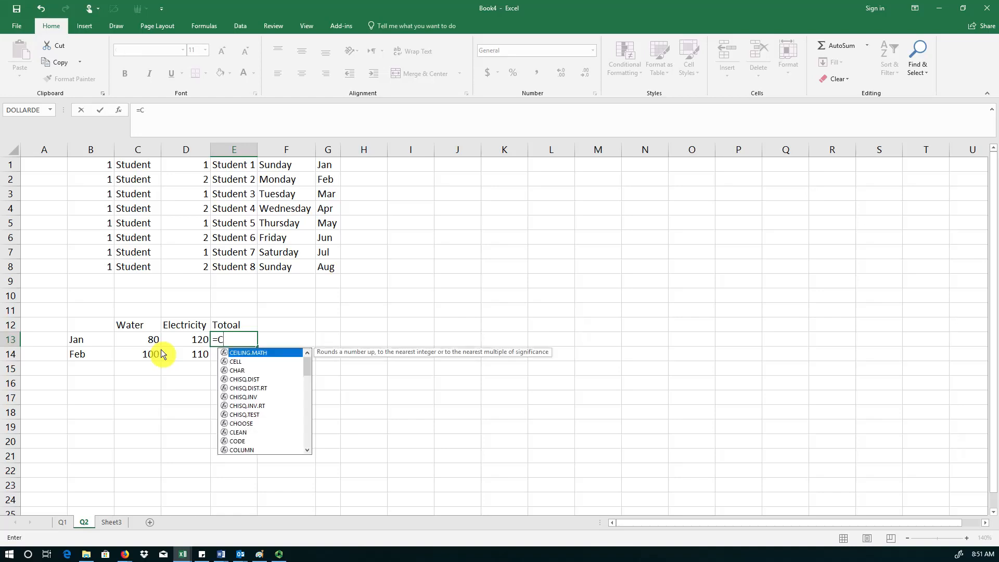
text(13)
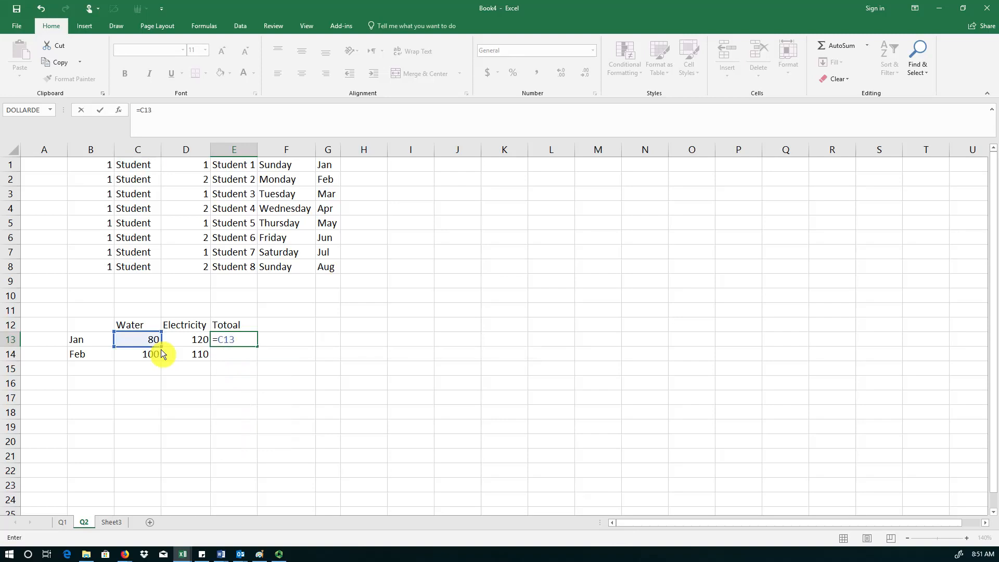
text(+)
click(194, 346)
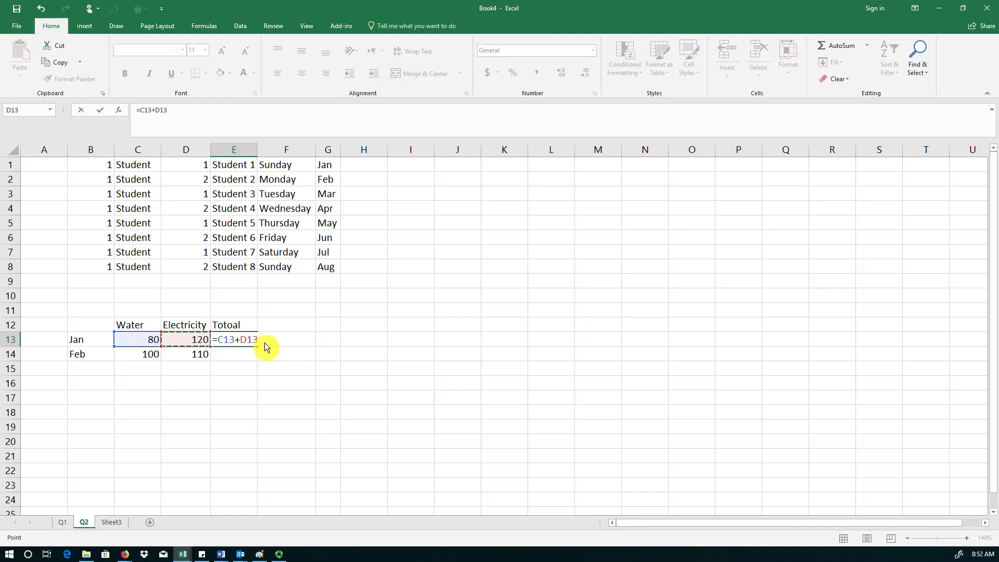
key(Return)
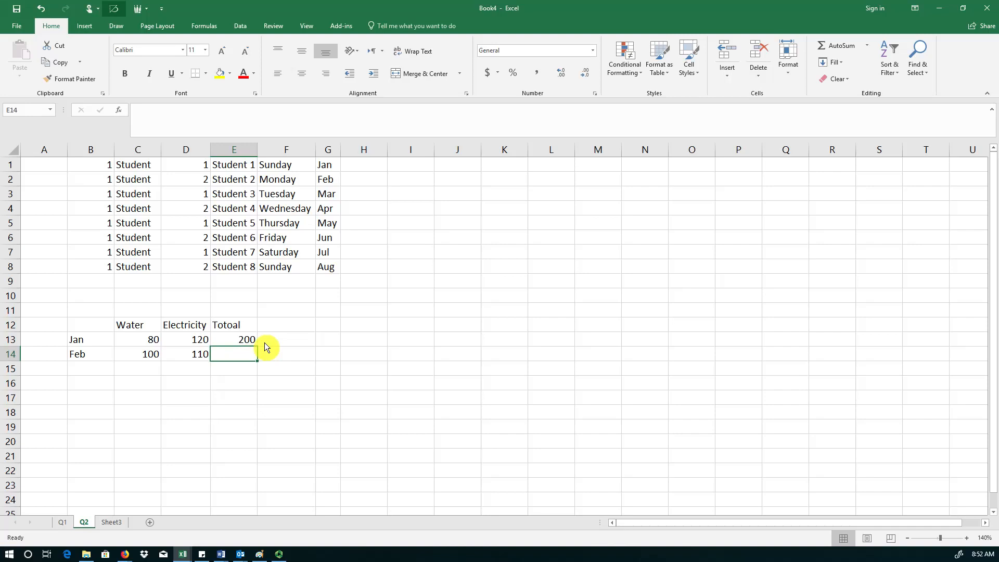
key(Up)
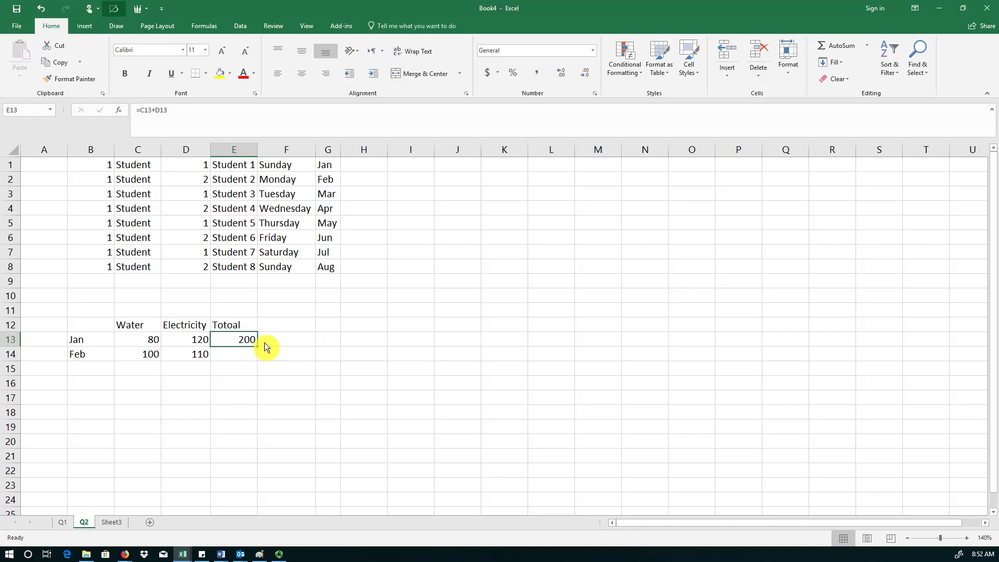
Enter the formula =C14+D14 in cell E14 as the February total and delete it again
click(224, 359)
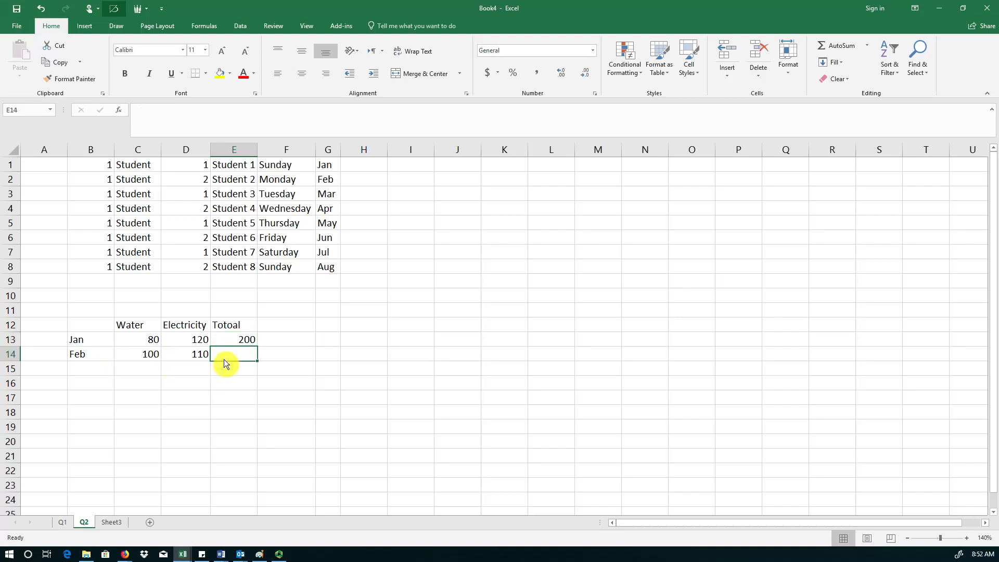
text(=)
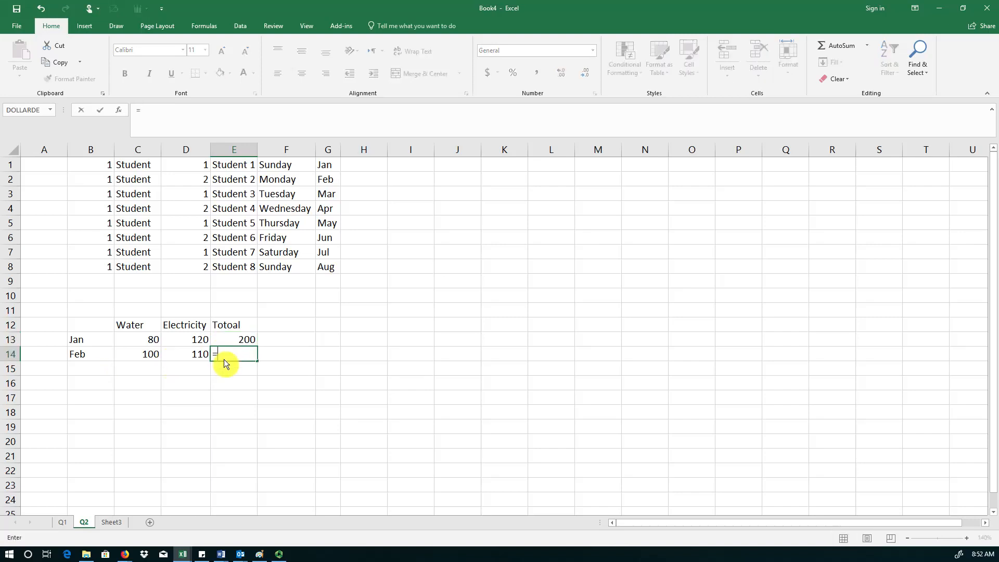
click(151, 361)
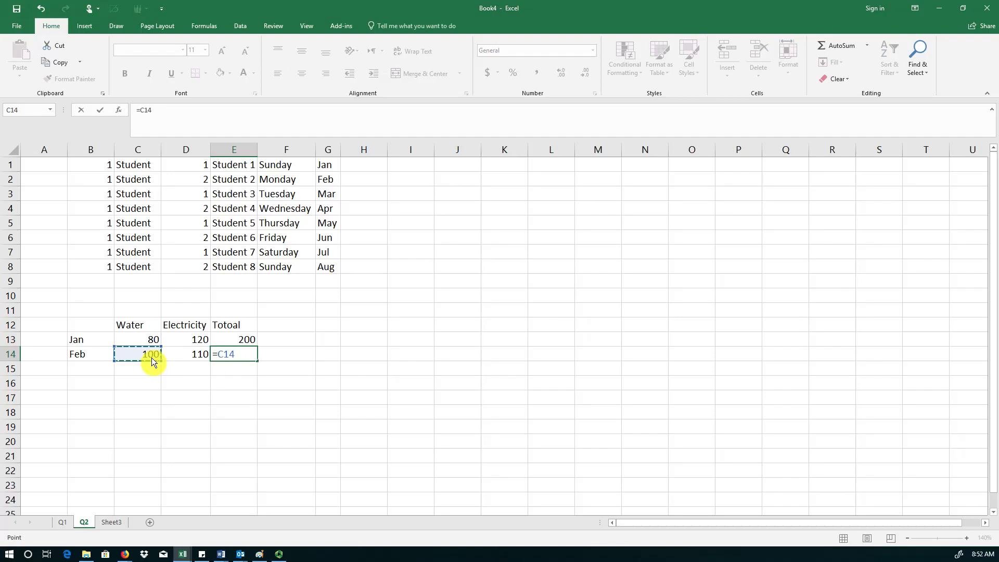
text(+)
click(187, 366)
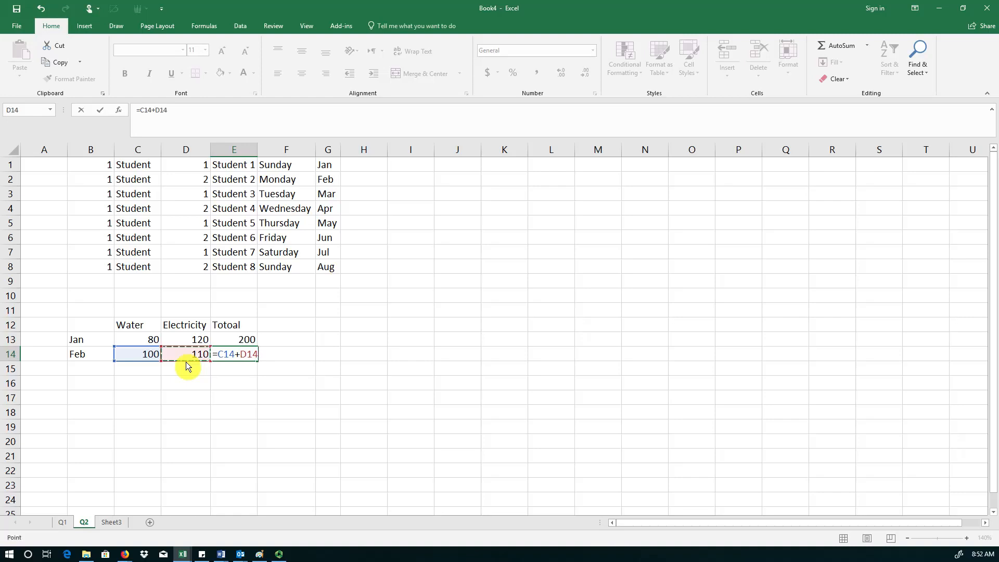
key(Return)
key(Up)
key(Delete)
Fill the January total formula from E13 down to E14 and check the cell references in both formulas
key(Up)
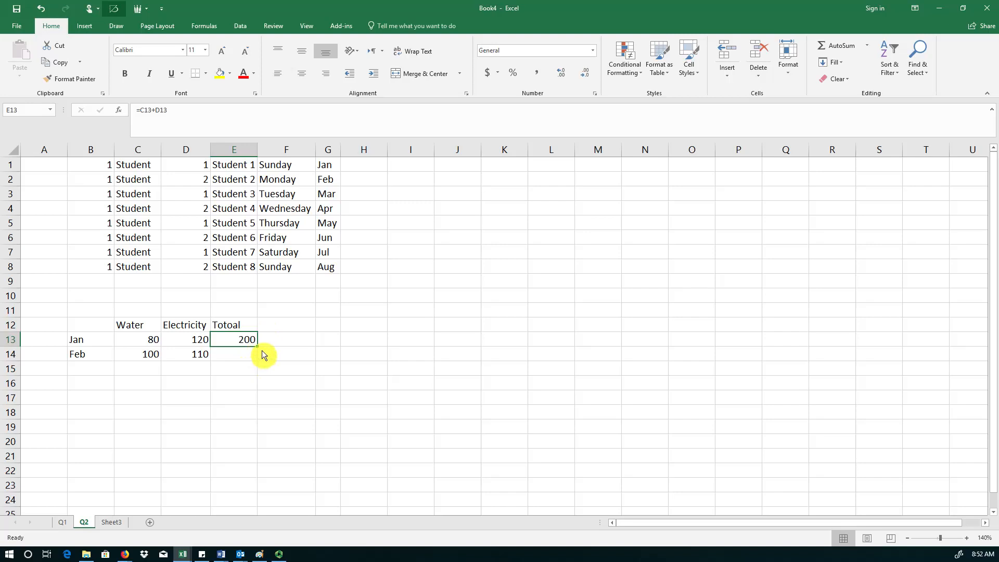
drag(258, 347, 262, 355)
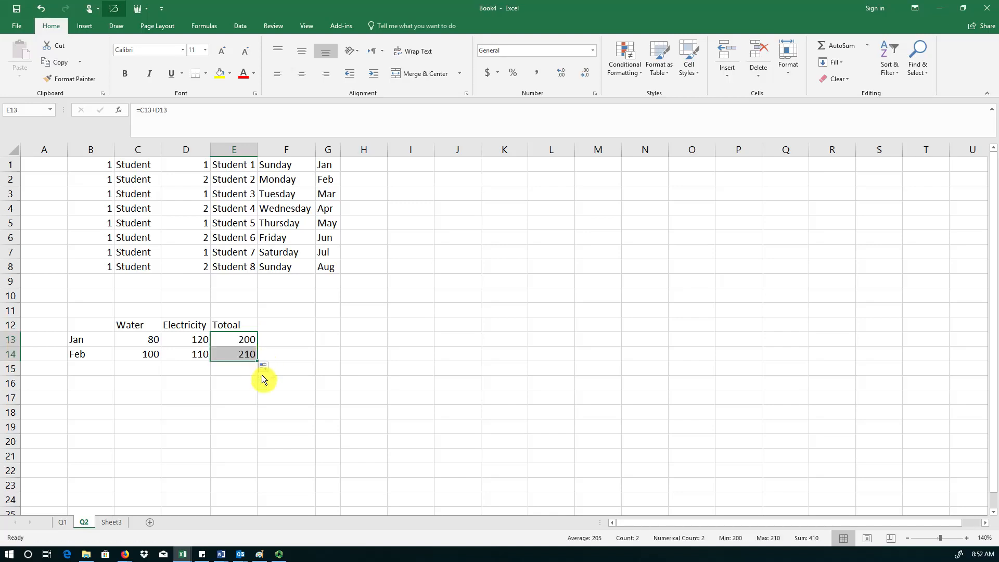
click(252, 357)
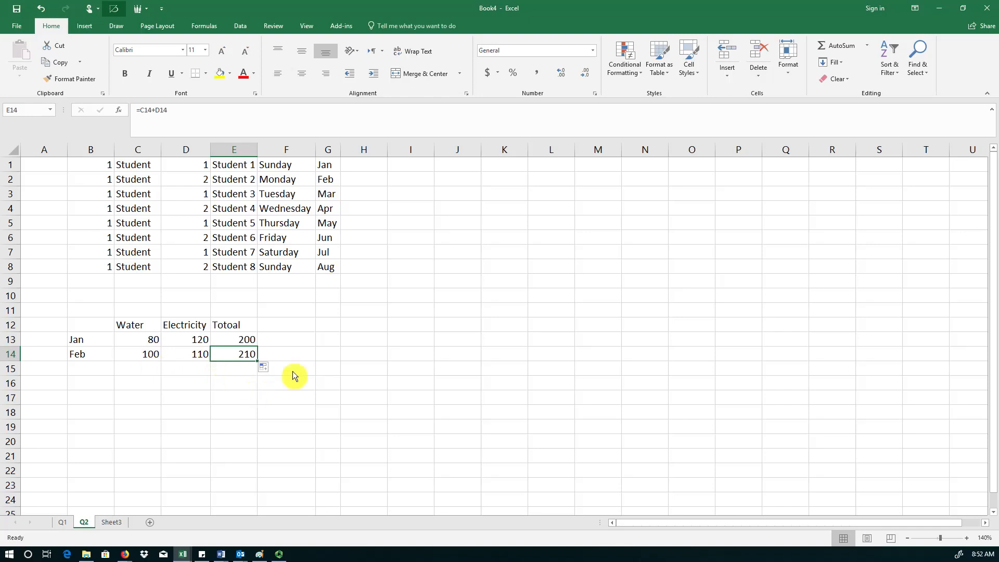
double_click(246, 358)
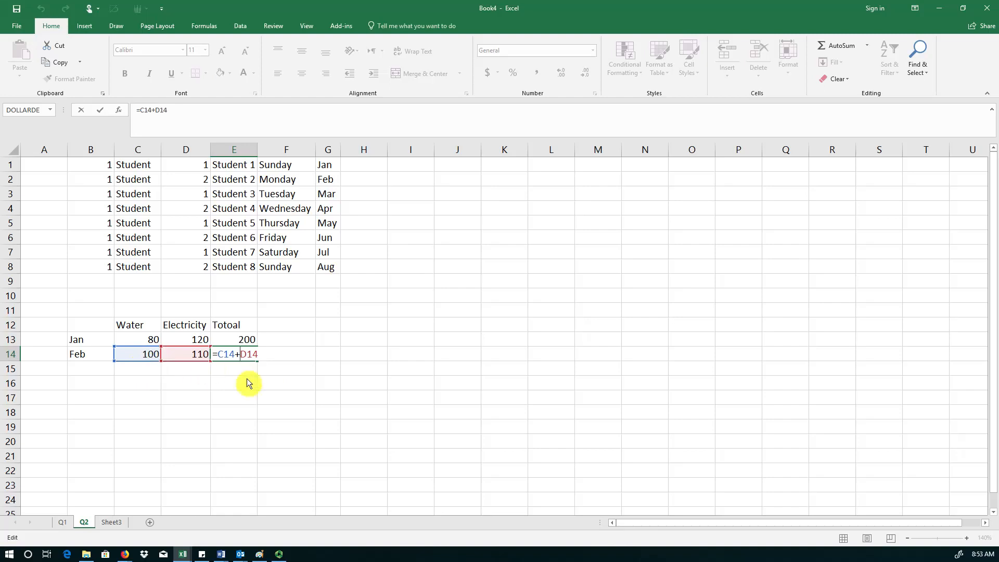
click(251, 343)
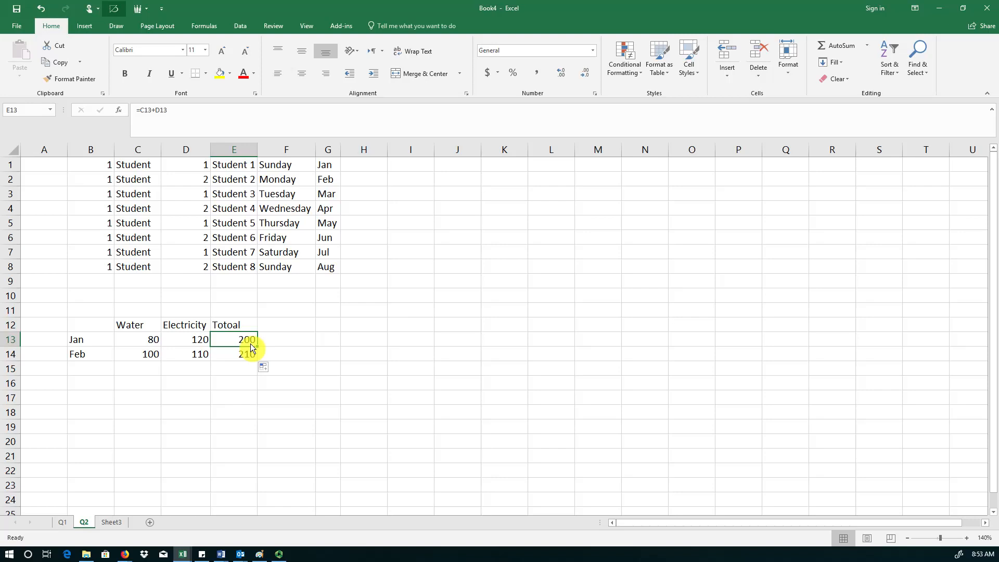
double_click(235, 343)
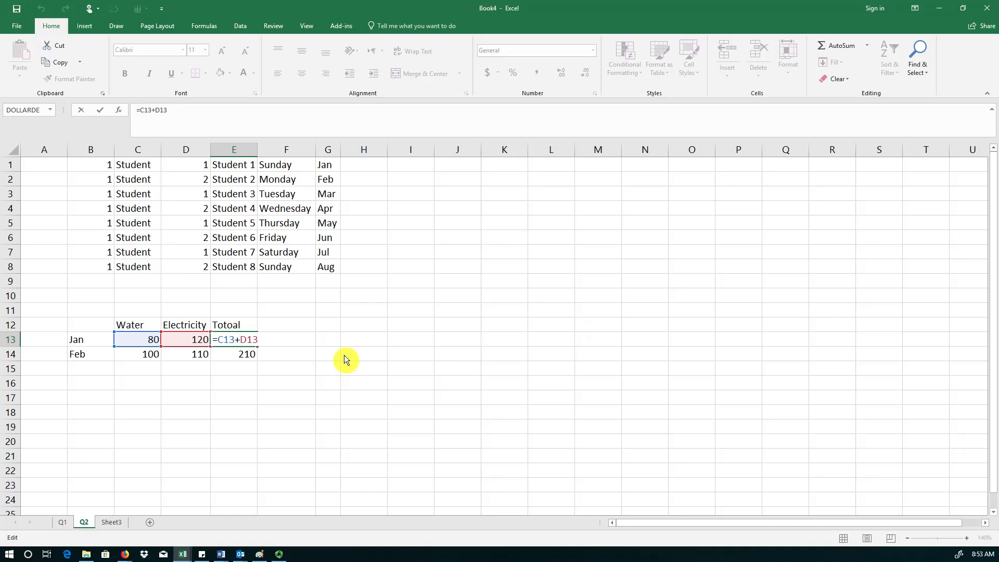
key(Escape)
double_click(237, 344)
key(ctrl+Return)
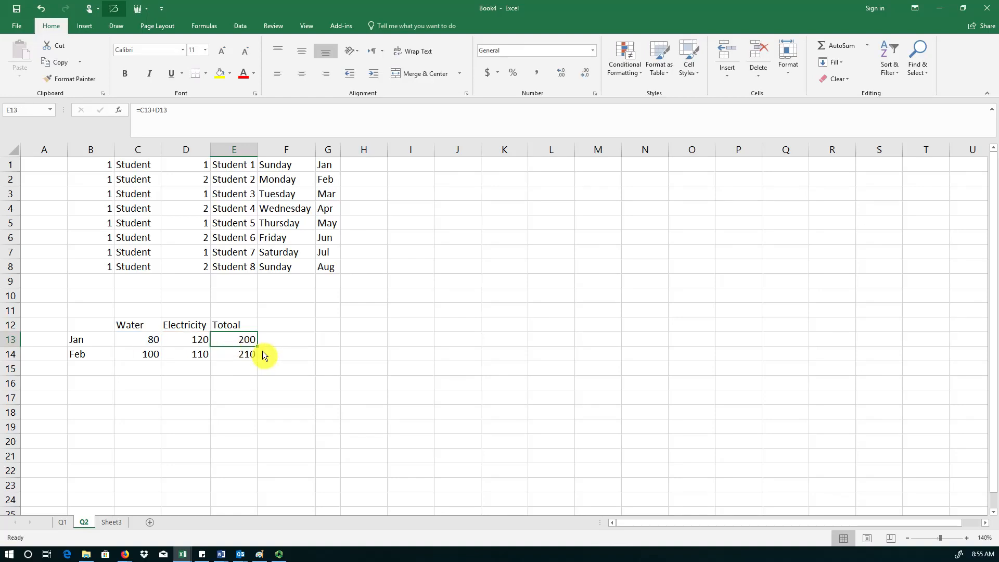
Repeat the fill of E13's total formula into E14 and inspect the cells referenced by the copied formula
drag(262, 352, 261, 363)
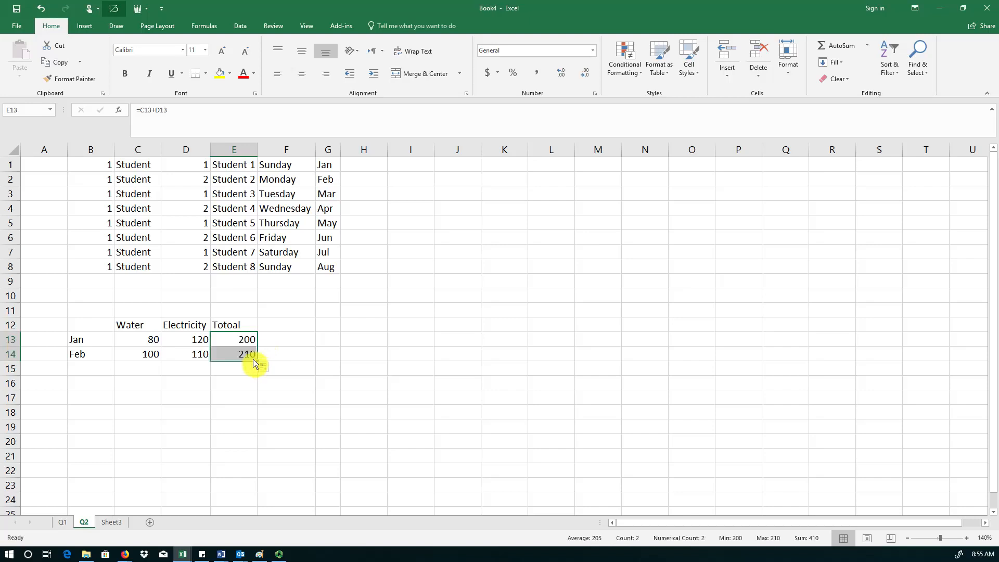
double_click(253, 359)
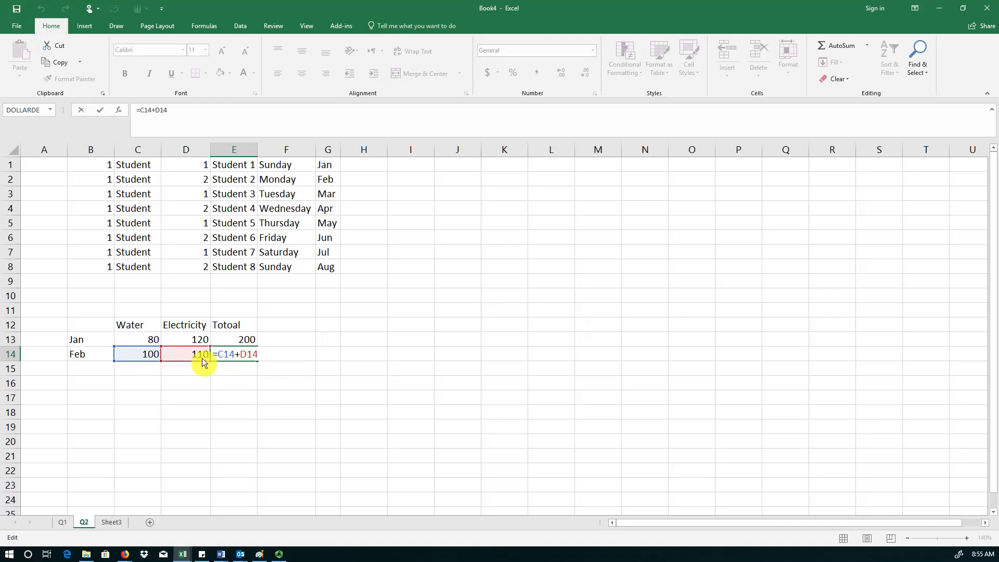
key(ctrl+Return)
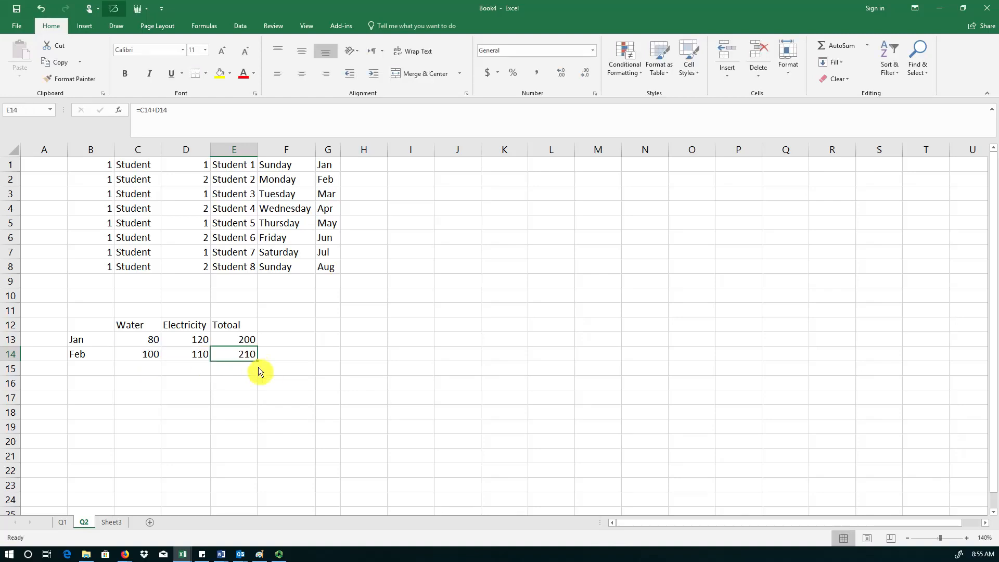